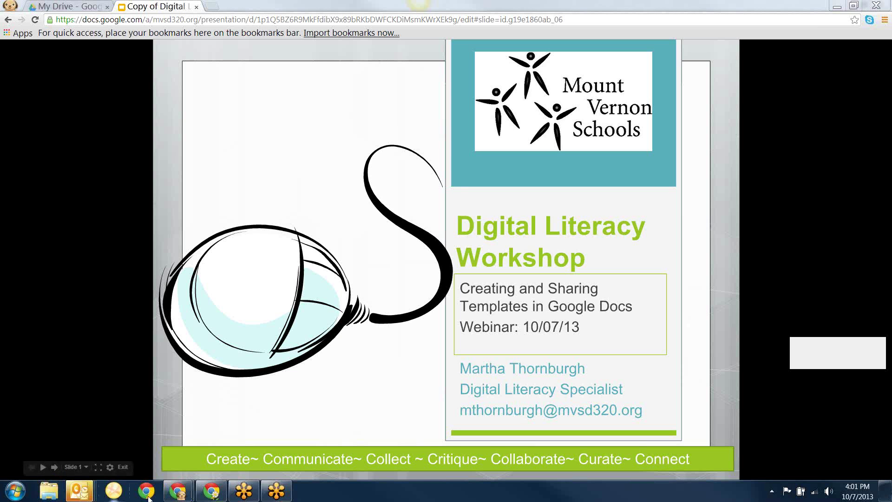
Advance the slideshow through the Collaborative Notes and Go To Meeting Basics slides and bring up the session's notes document.
{"action": "left_click", "coordinate": [54, 467]}
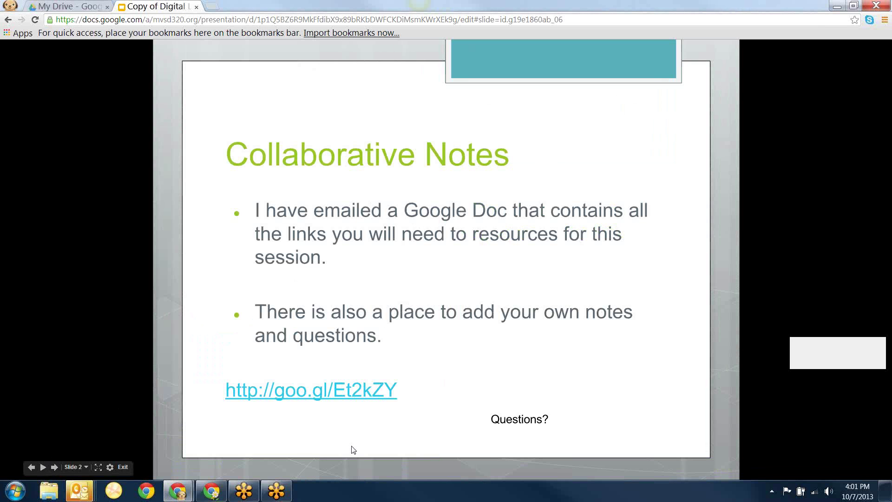
{"action": "left_click", "coordinate": [54, 467]}
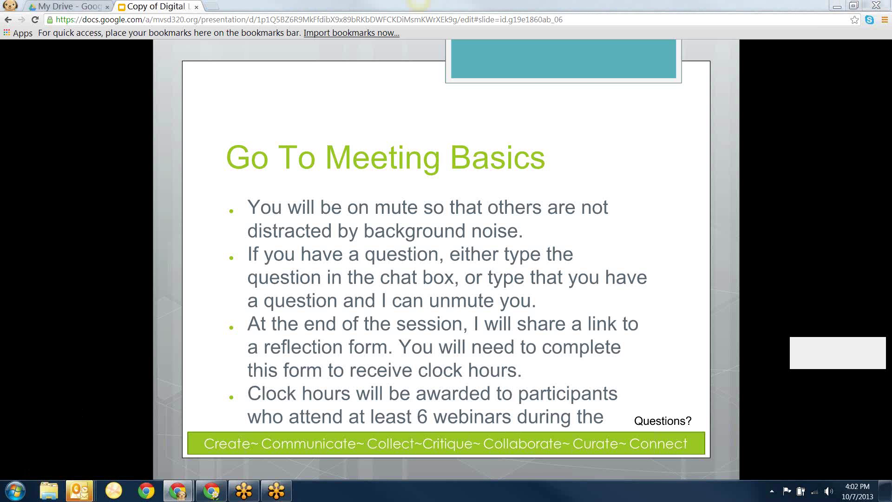
{"action": "left_click", "coordinate": [478, 64]}
{"action": "left_click", "coordinate": [523, 53]}
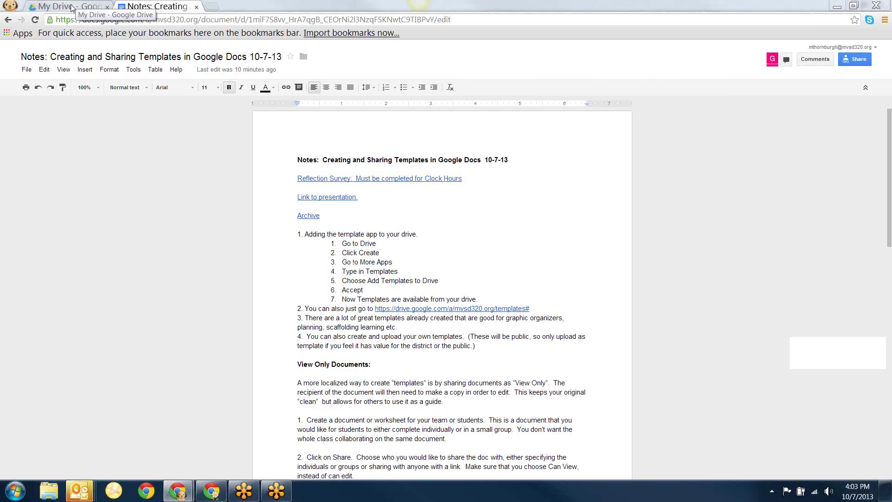
Detach the session's notes document into its own browser window and bring the My Drive window to the front.
{"action": "left_click_drag", "start_coordinate": [181, 6], "coordinate": [824, 149]}
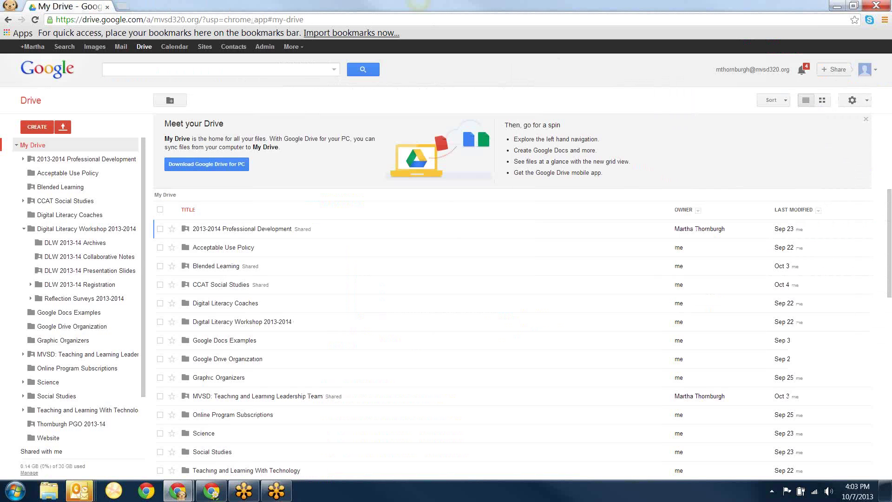
{"action": "left_click", "coordinate": [58, 6]}
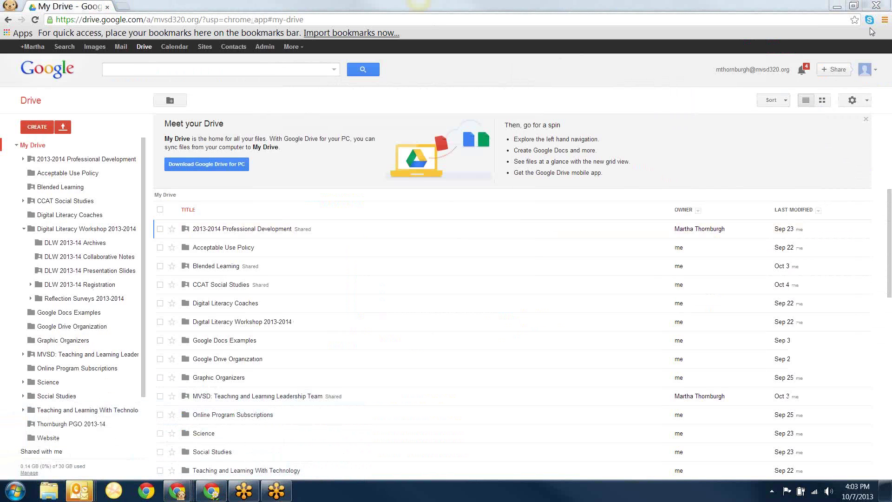
{"action": "left_click", "coordinate": [838, 8]}
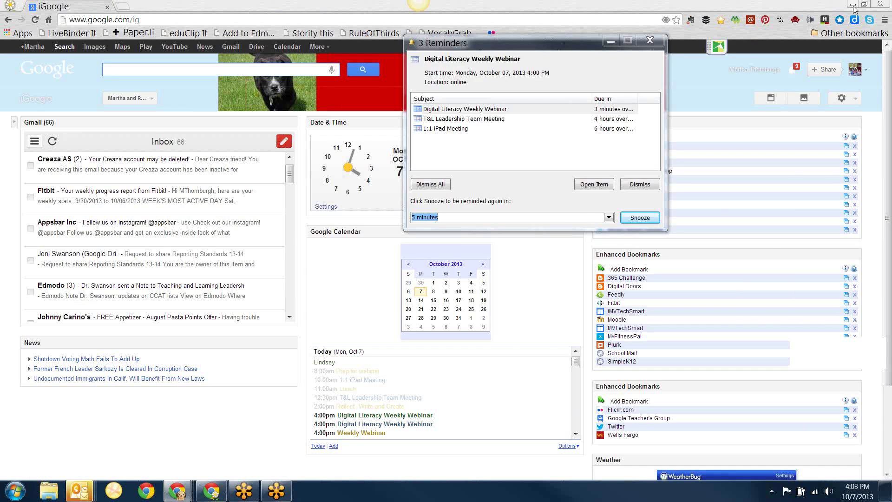
{"action": "left_click", "coordinate": [849, 11]}
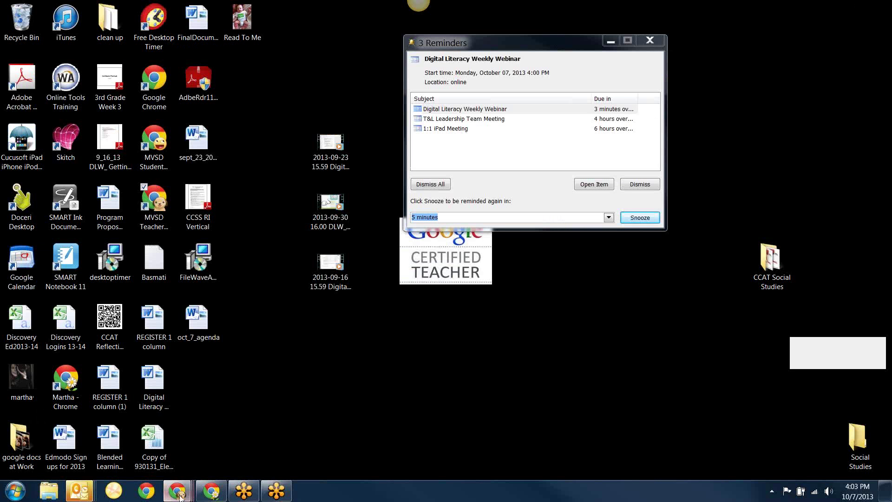
{"action": "mouse_move", "coordinate": [180, 497]}
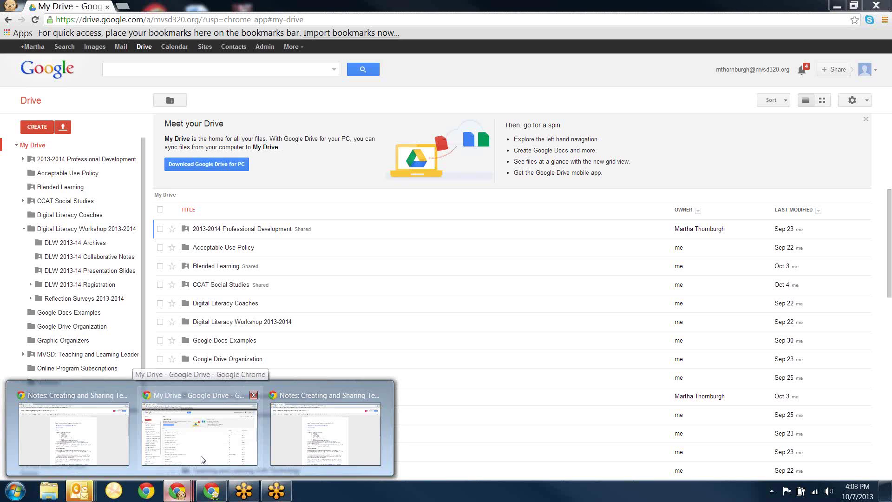
{"action": "left_click", "coordinate": [201, 460]}
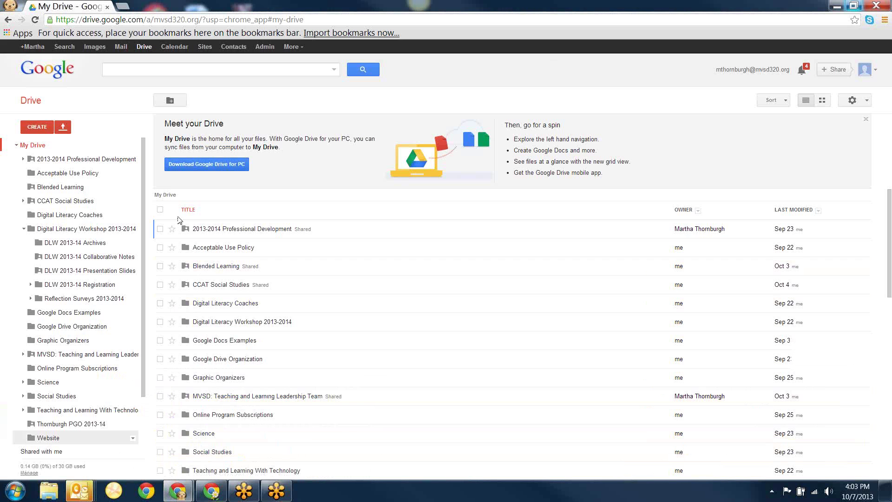
Open the Creating and Sharing Templates presentation from the DLW 2013-14 Presentation Slides folder and view its Learning Targets for Session slide.
{"action": "left_click", "coordinate": [253, 322]}
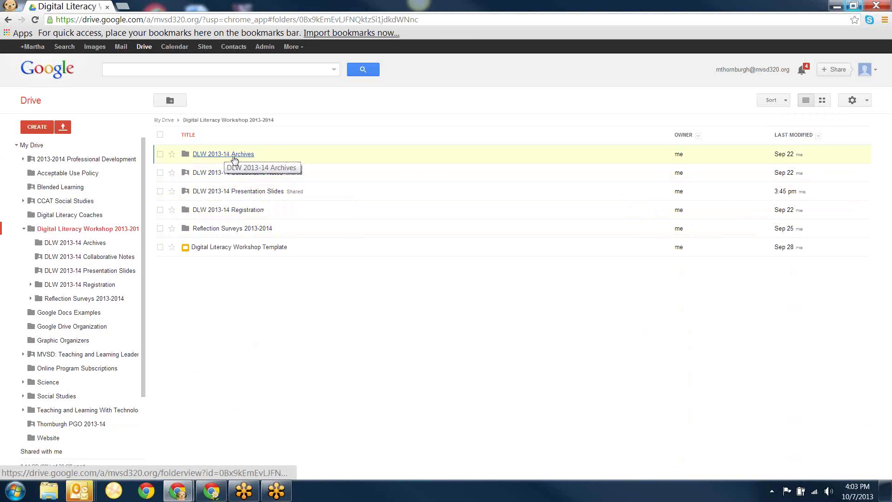
{"action": "left_click", "coordinate": [255, 195]}
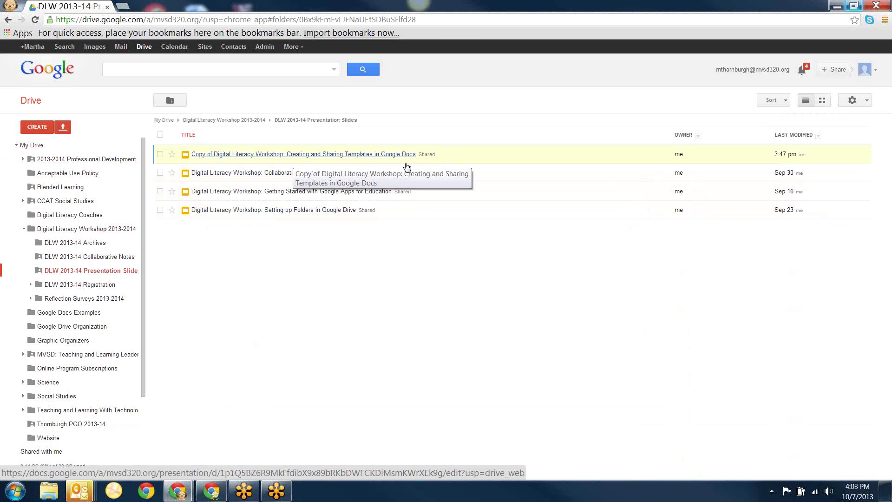
{"action": "left_click", "coordinate": [388, 154]}
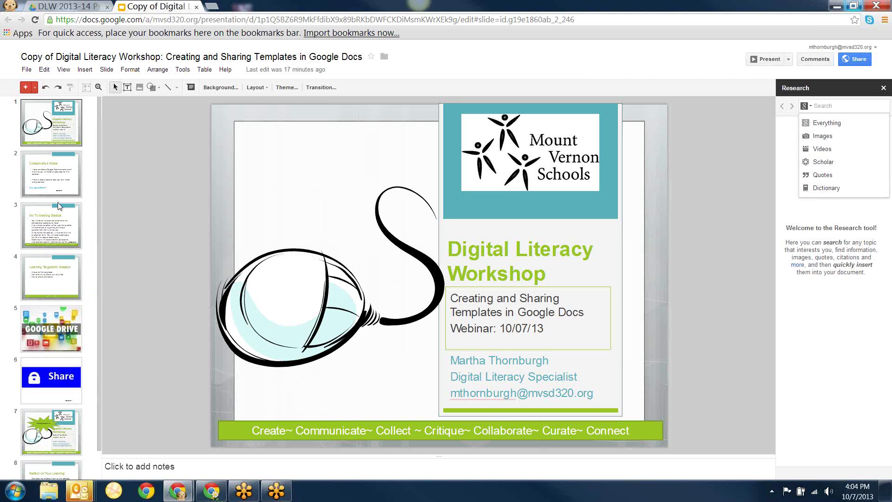
{"action": "left_click", "coordinate": [51, 236]}
{"action": "left_click", "coordinate": [54, 282]}
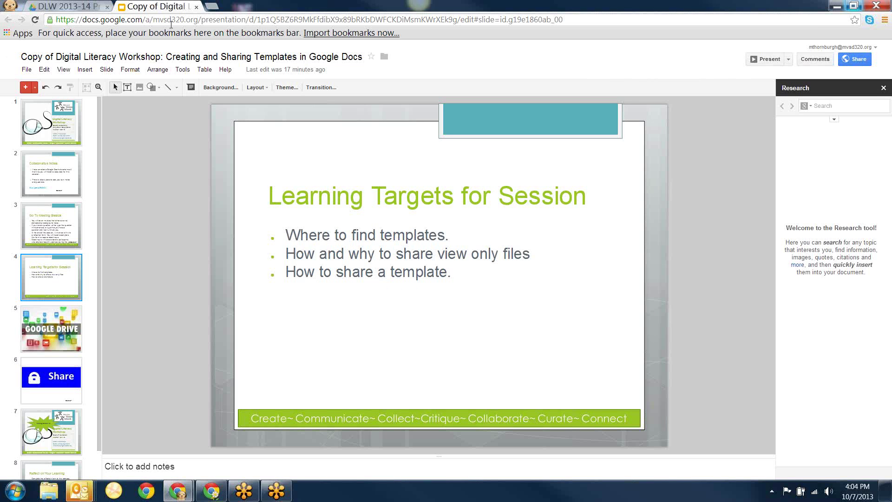
Return to the main My Drive listing and look up "templates" among the apps that can be connected to Drive.
{"action": "left_click", "coordinate": [65, 6]}
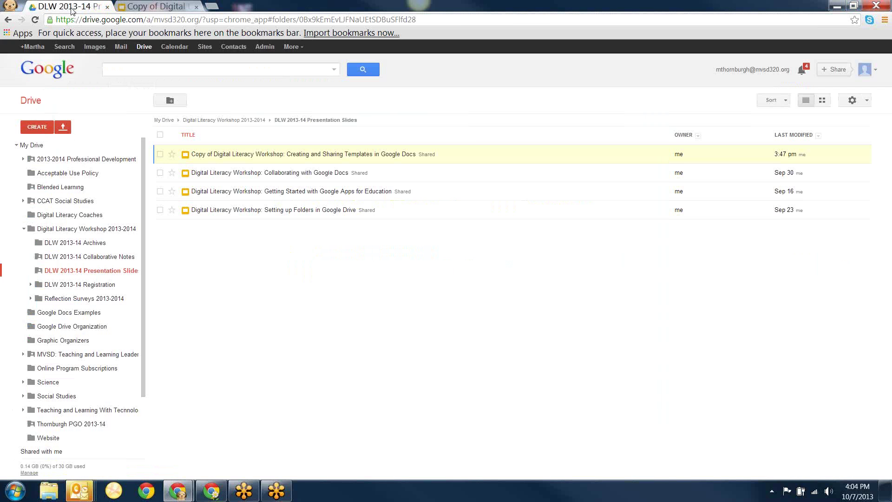
{"action": "left_click", "coordinate": [144, 47]}
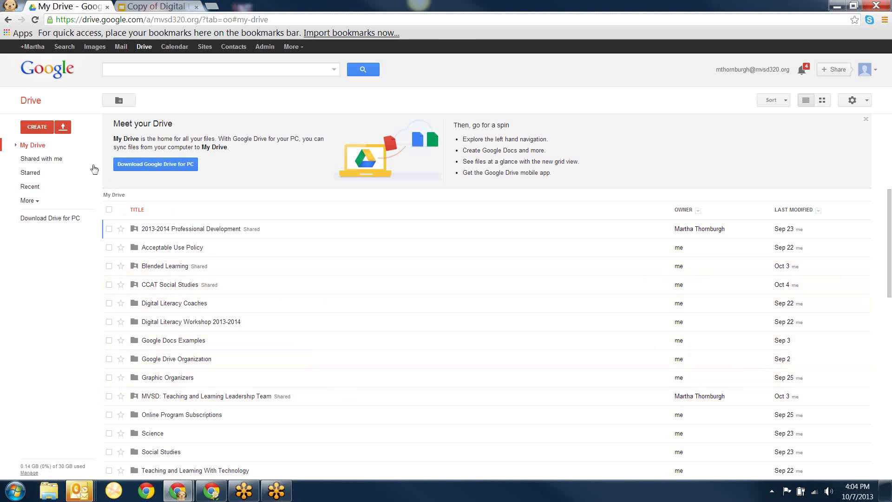
{"action": "left_click", "coordinate": [37, 127]}
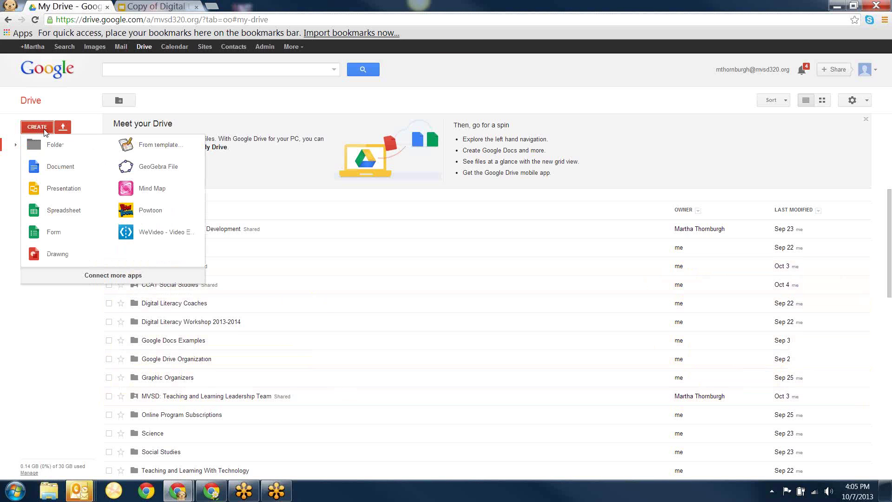
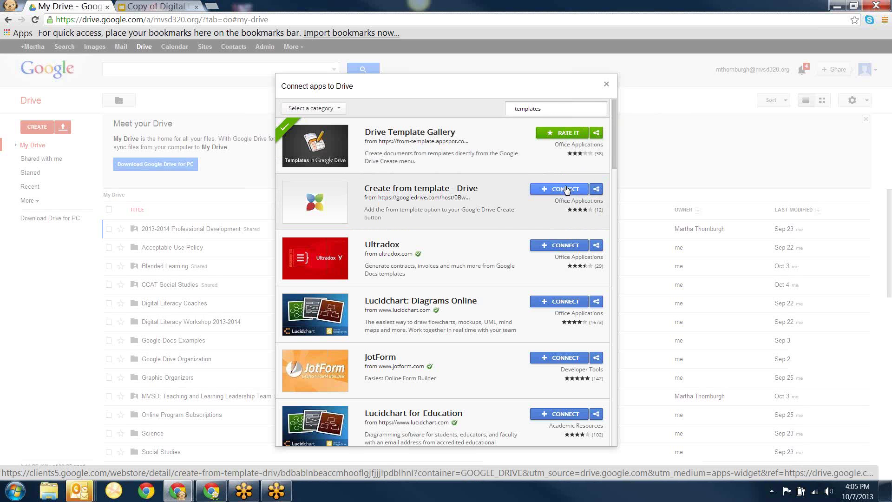
{"action": "left_click", "coordinate": [606, 85]}
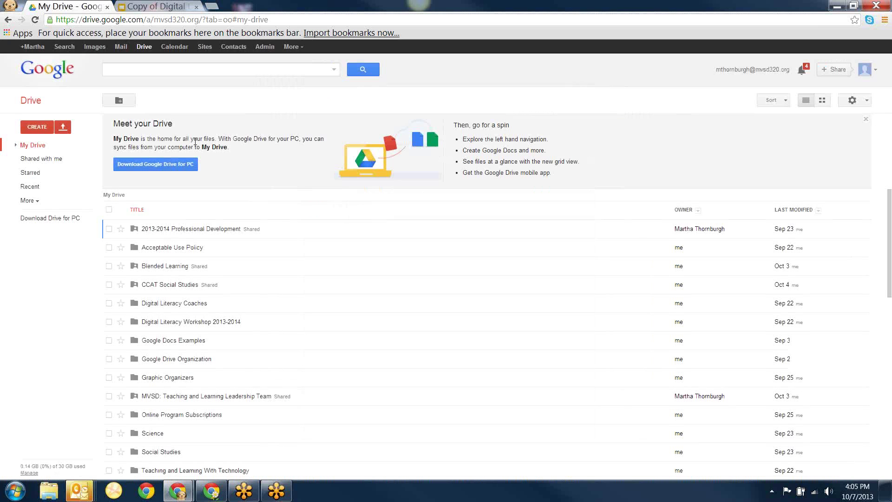
Search the connectable Drive apps for "templates" once more, look through the matching apps, and close the app window.
{"action": "left_click", "coordinate": [39, 130]}
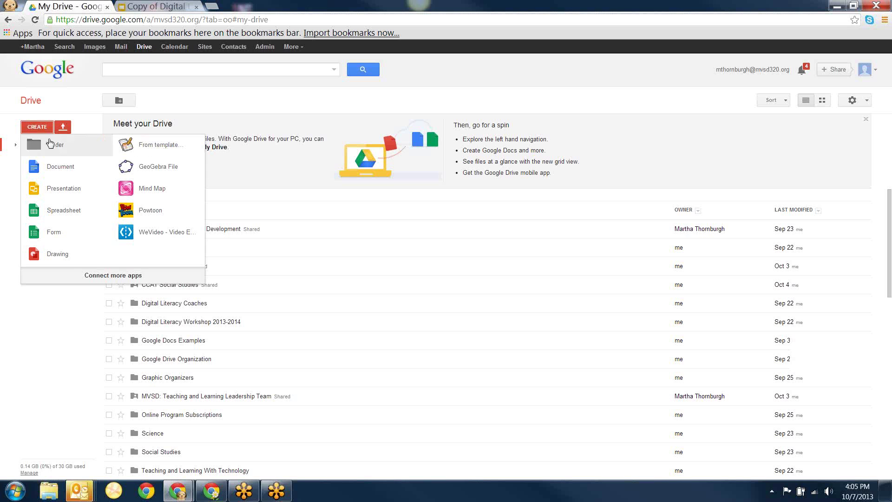
{"action": "left_click", "coordinate": [60, 109]}
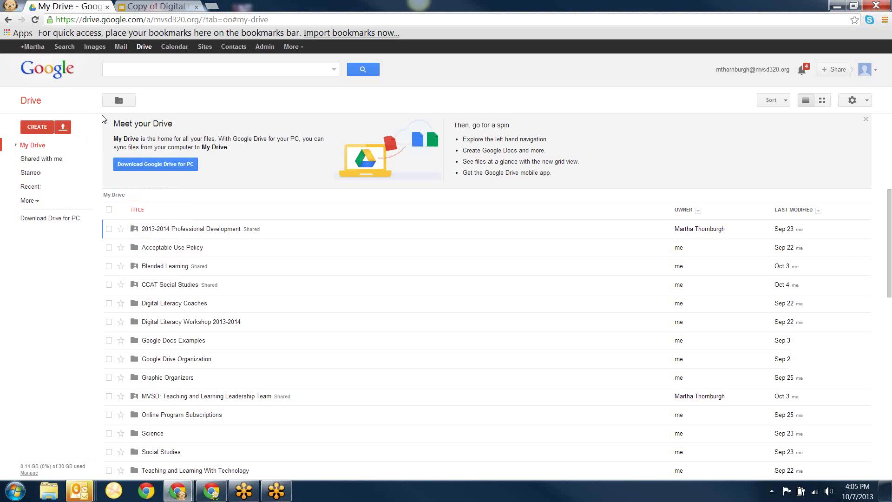
{"action": "left_click", "coordinate": [36, 129]}
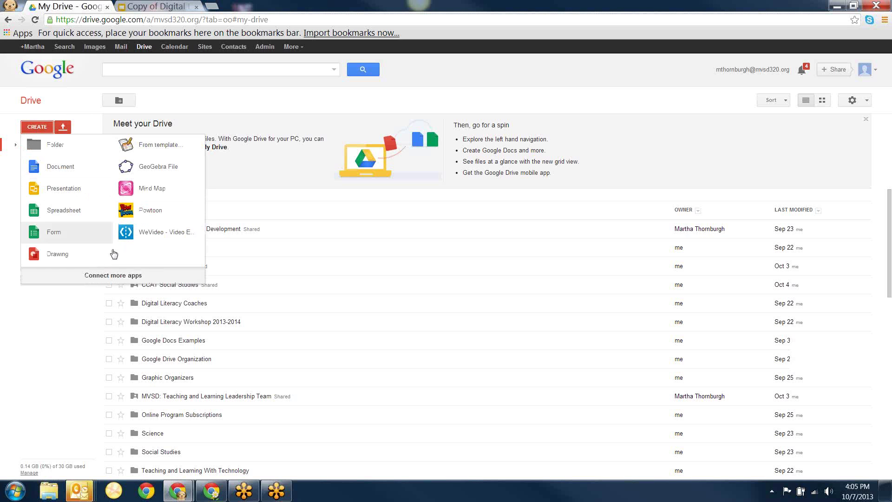
{"action": "left_click", "coordinate": [116, 278]}
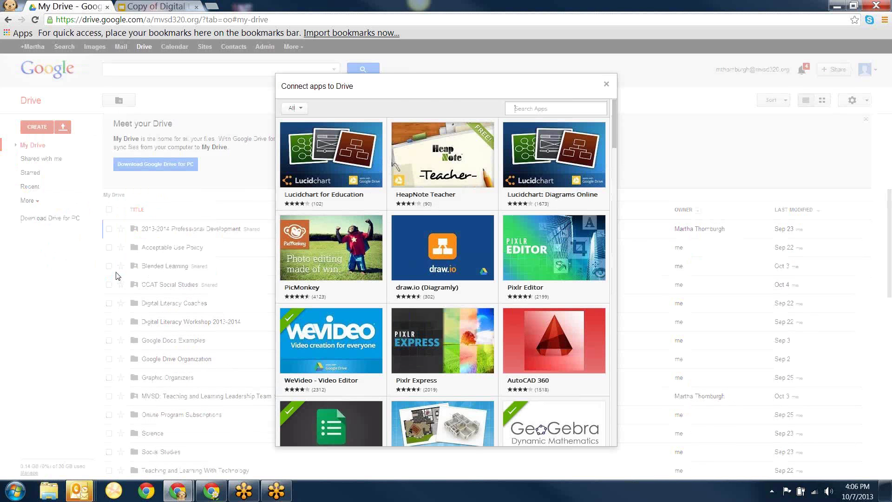
{"action": "type", "text": "templates"}
{"action": "key", "text": "Return"}
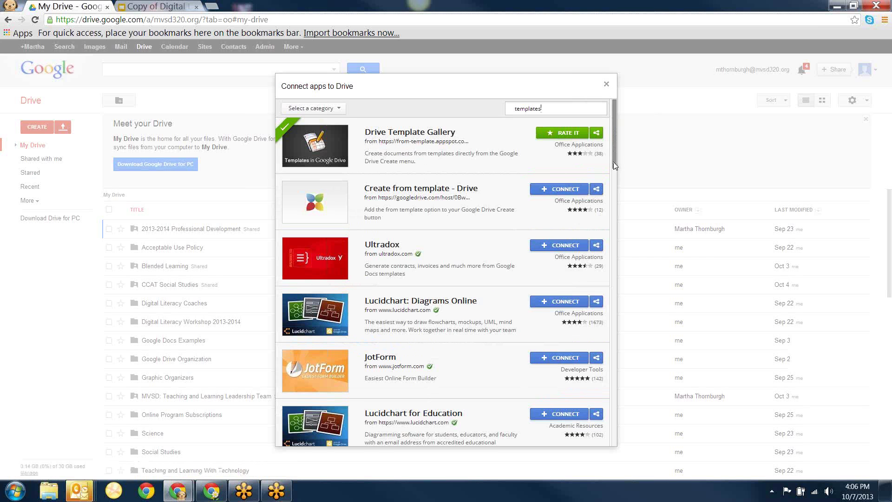
{"action": "left_click_drag", "start_coordinate": [613, 162], "coordinate": [607, 144]}
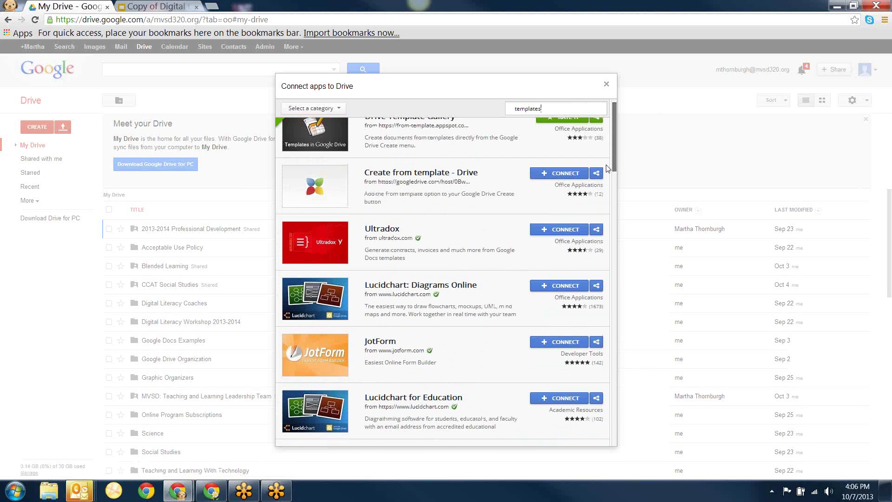
{"action": "left_click", "coordinate": [606, 85]}
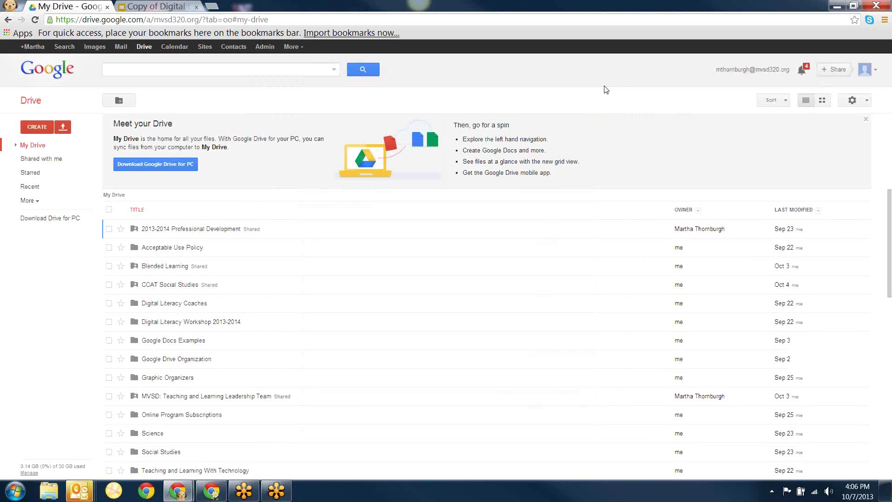
Open the template gallery for creating a file from a template and compare the school district's templates with the public ones.
{"action": "left_click", "coordinate": [37, 128]}
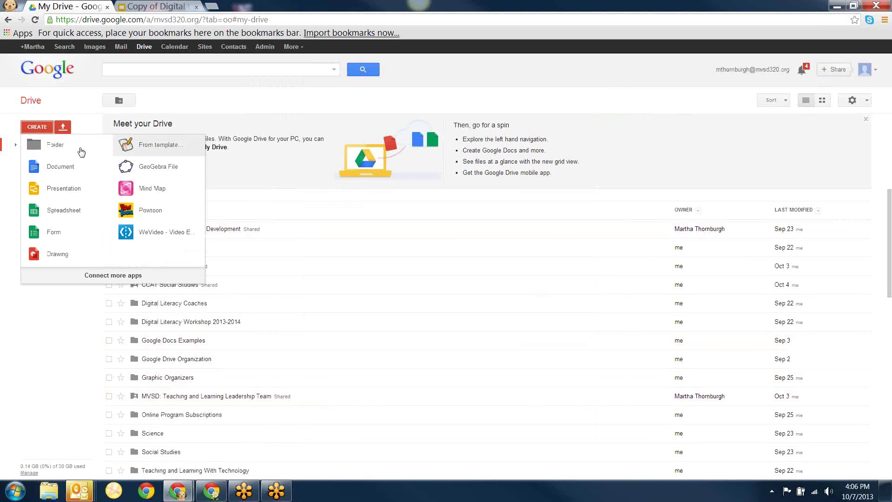
{"action": "left_click", "coordinate": [158, 145]}
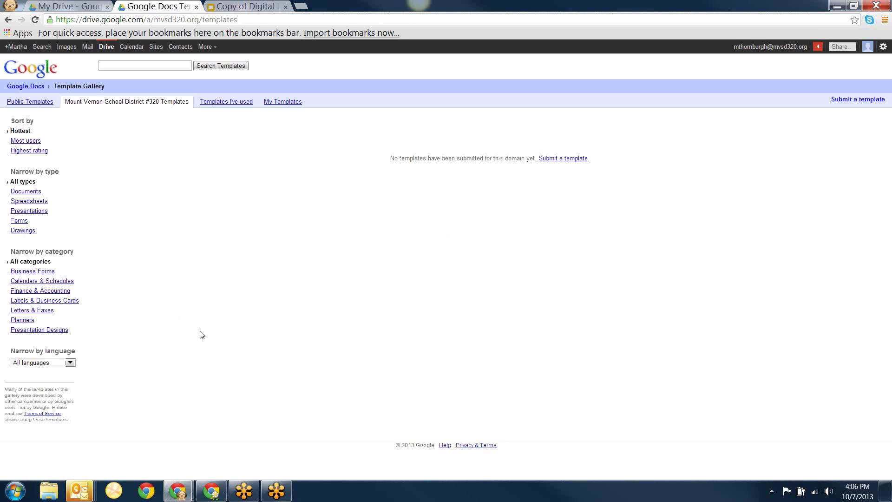
{"action": "left_click", "coordinate": [44, 103]}
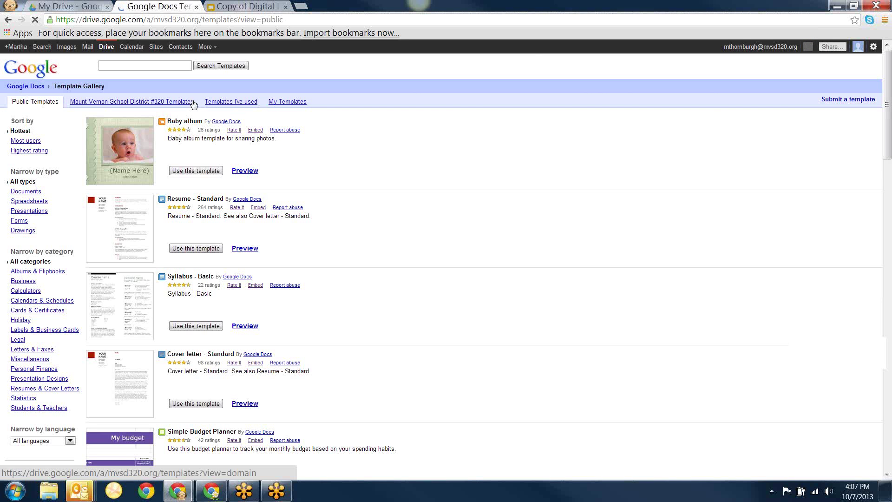
{"action": "left_click", "coordinate": [117, 103]}
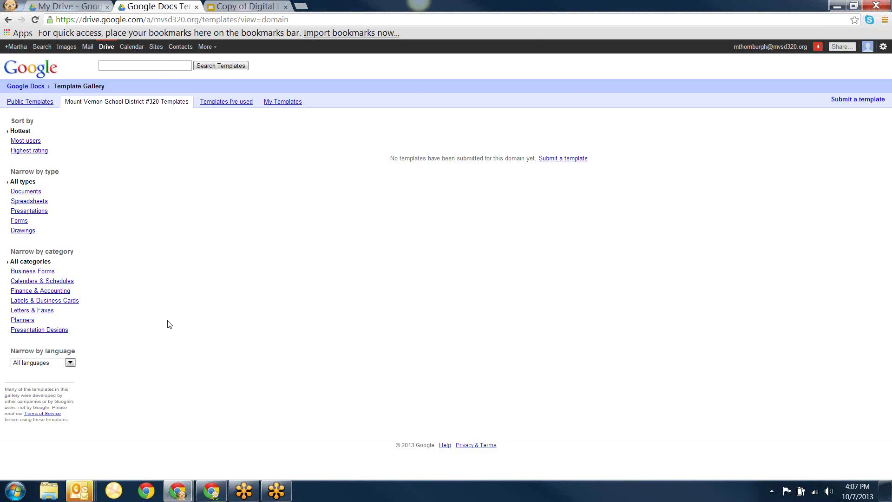
{"action": "left_click", "coordinate": [43, 107]}
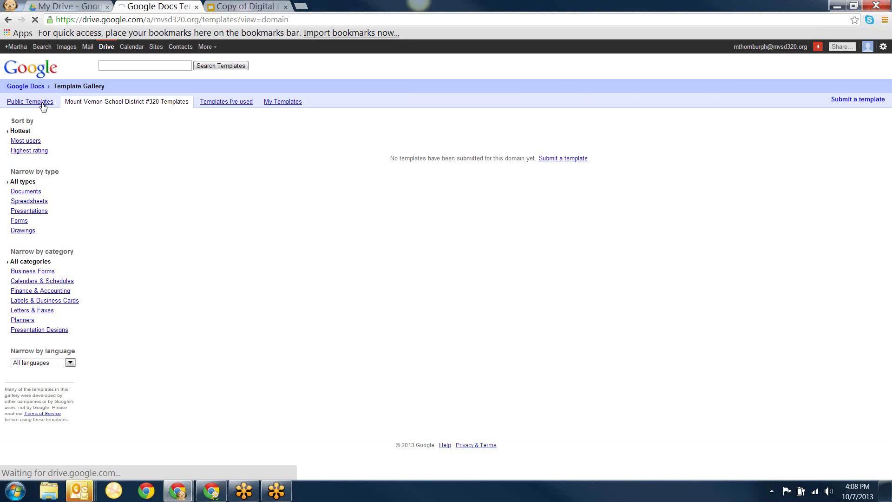
{"action": "left_click", "coordinate": [43, 106]}
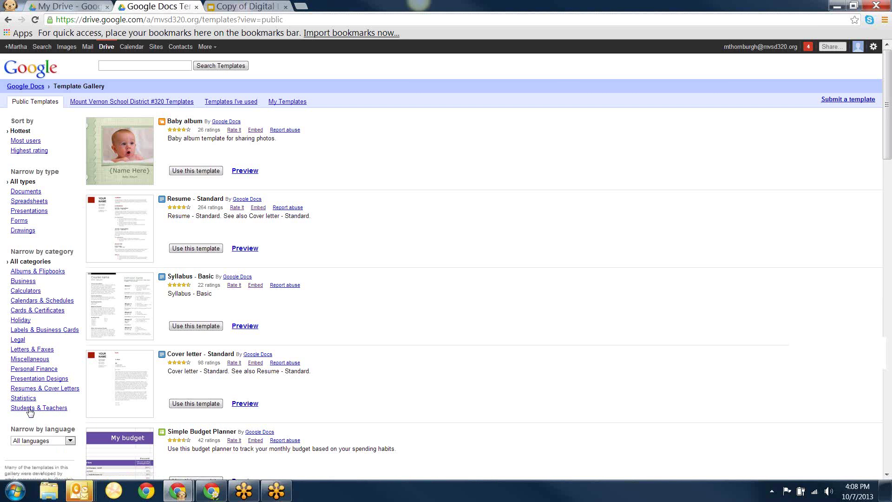
Narrow the public templates to the Students & Teachers category and the Documents type, and look through the listed templates.
{"action": "left_click", "coordinate": [55, 409]}
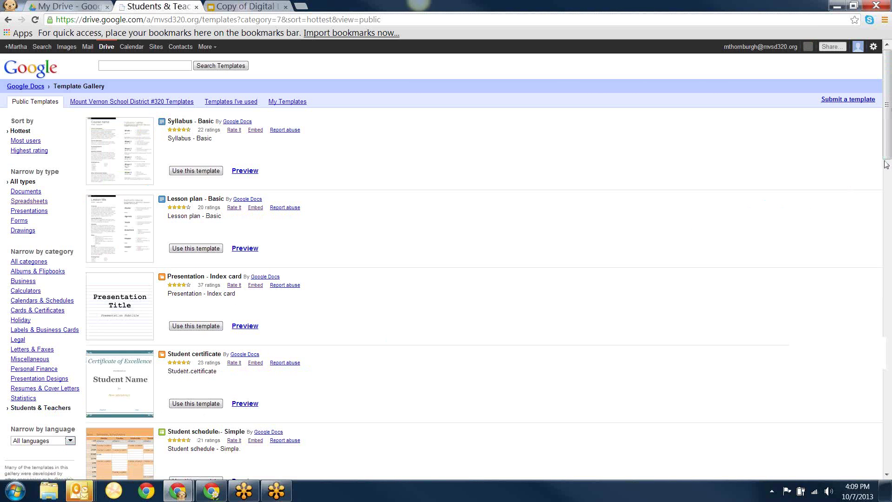
{"action": "left_click_drag", "start_coordinate": [888, 156], "coordinate": [883, 111]}
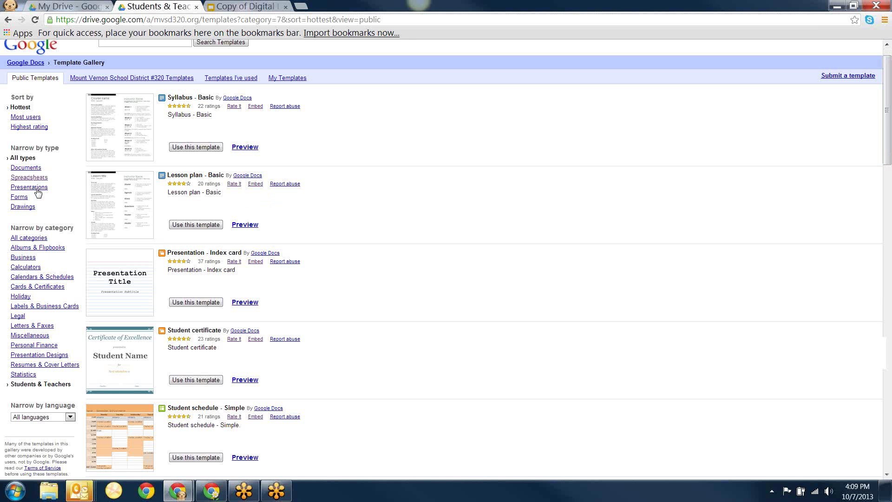
{"action": "left_click", "coordinate": [26, 169]}
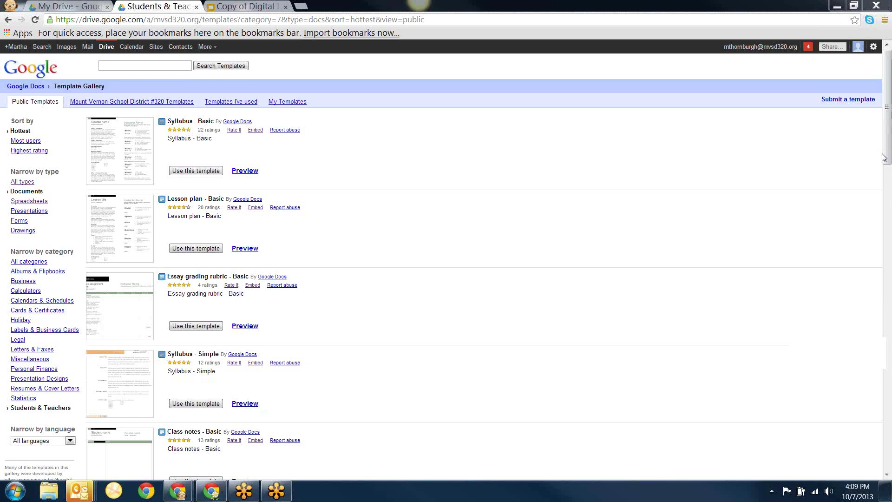
{"action": "left_click_drag", "start_coordinate": [889, 161], "coordinate": [889, 162]}
{"action": "scroll", "coordinate": [456, 327], "scroll_direction": "down", "scroll_amount": 3}
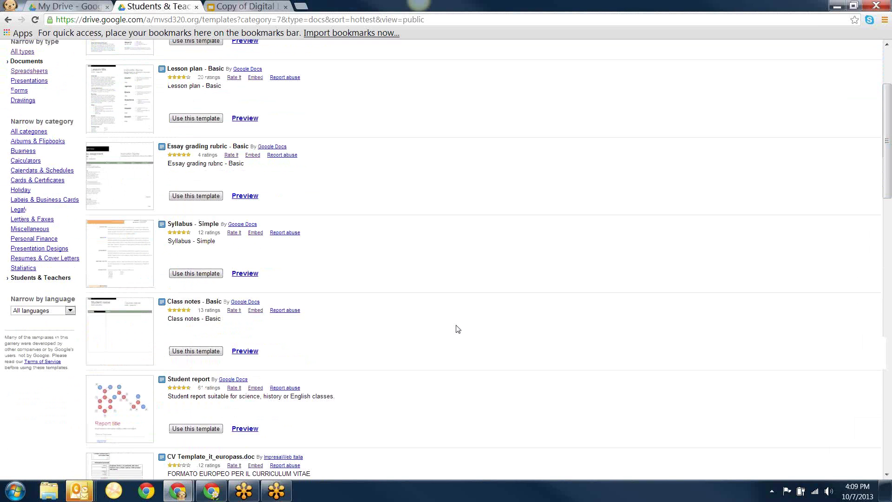
Preview the Class notes - Basic template, create a document from it, and close the resulting copy.
{"action": "left_click", "coordinate": [255, 353]}
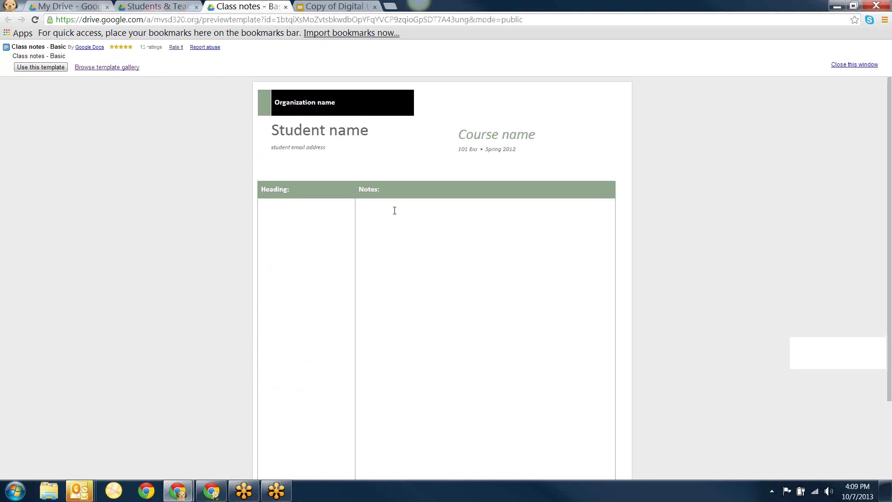
{"action": "left_click_drag", "start_coordinate": [887, 227], "coordinate": [880, 190]}
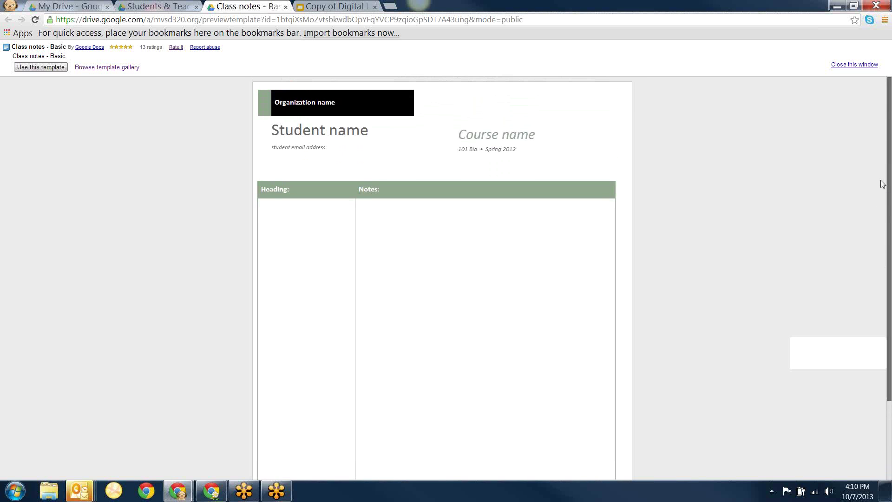
{"action": "left_click", "coordinate": [41, 68]}
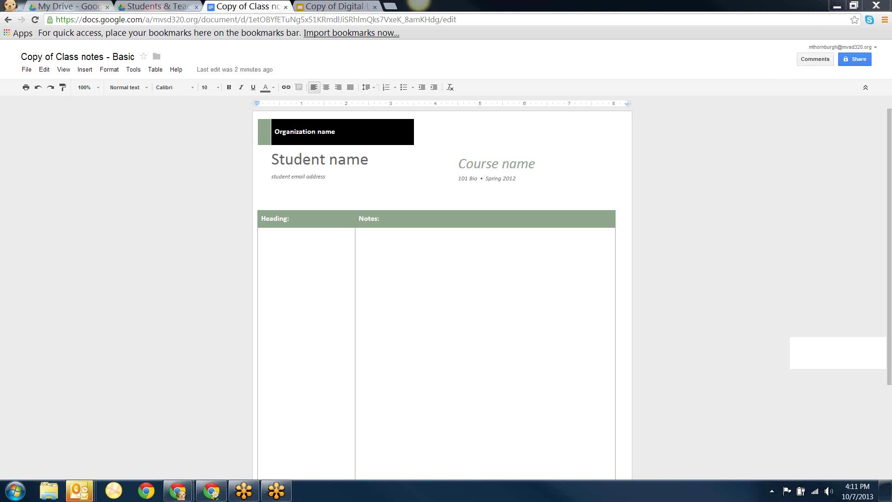
{"action": "left_click", "coordinate": [285, 7]}
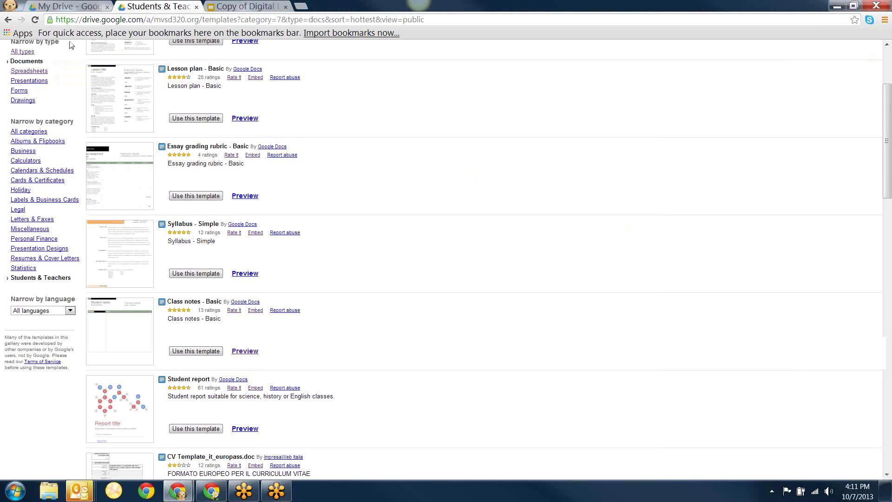
Return to My Drive and open the KWL Chart document from the Graphic Organizers folder.
{"action": "left_click", "coordinate": [48, 7]}
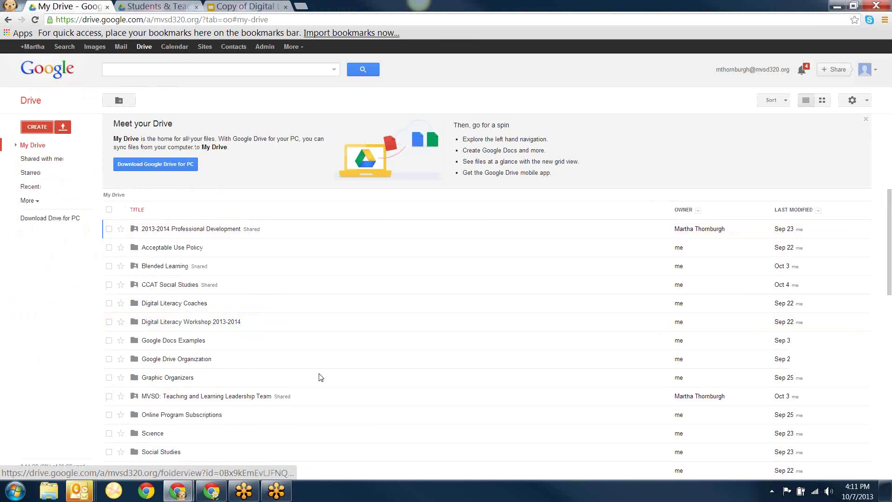
{"action": "left_click", "coordinate": [180, 384]}
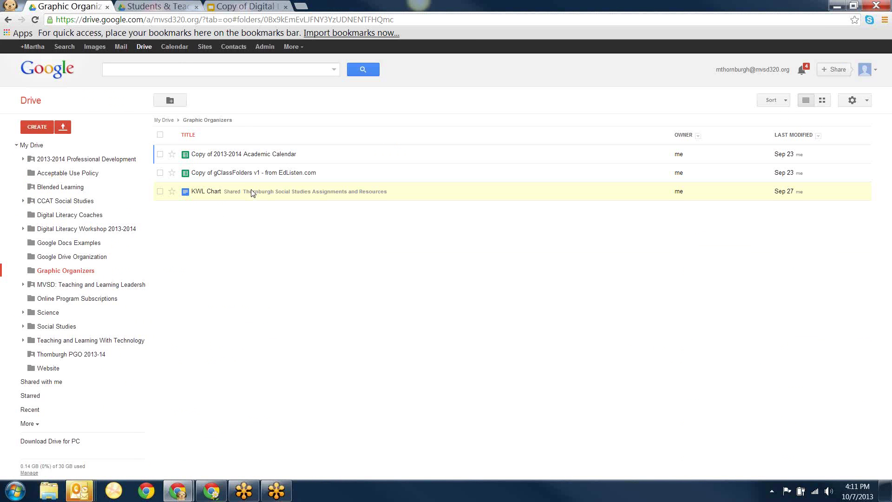
{"action": "left_click", "coordinate": [252, 195]}
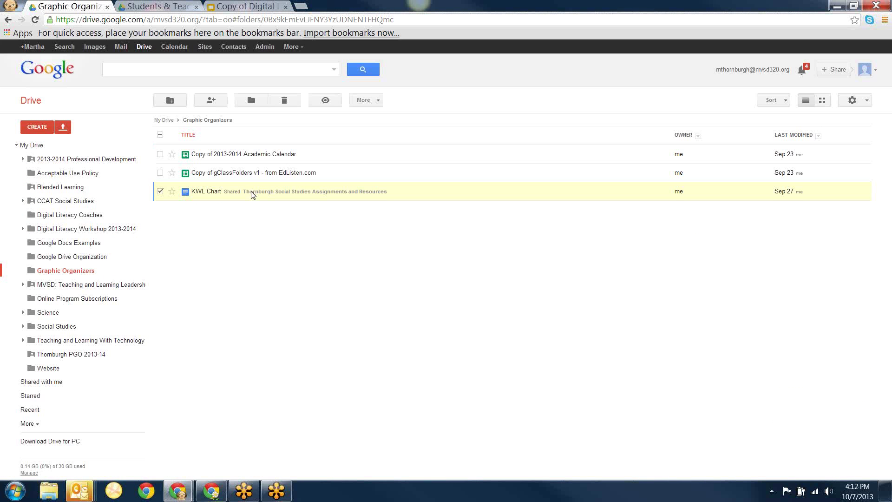
{"action": "left_click", "coordinate": [205, 191]}
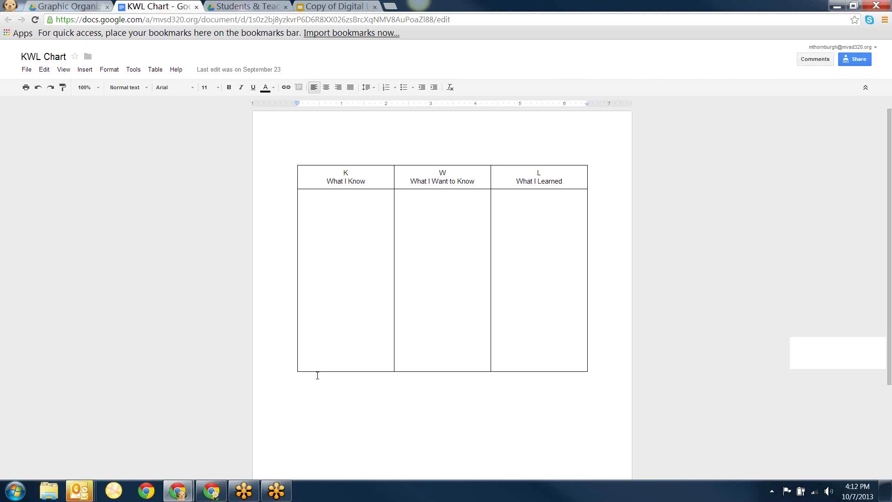
Change the KWL Chart's sharing so that anyone with the link can edit, and save the setting.
{"action": "left_click", "coordinate": [855, 59]}
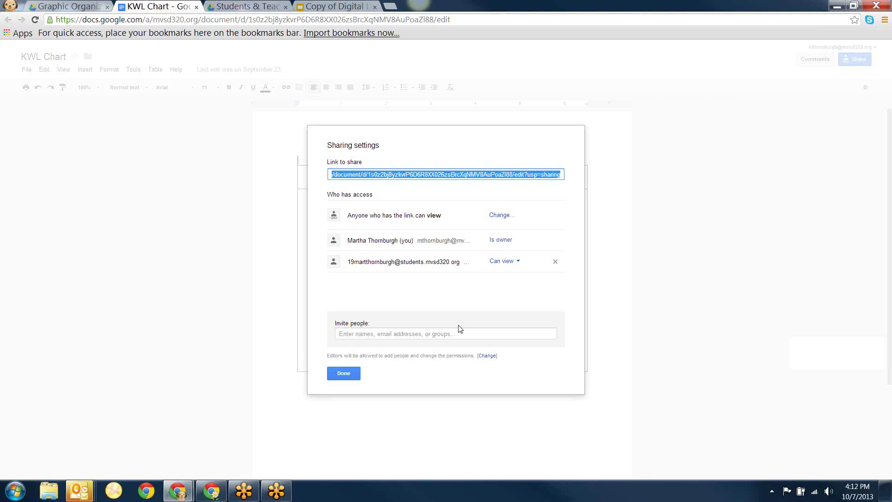
{"action": "left_click", "coordinate": [505, 221]}
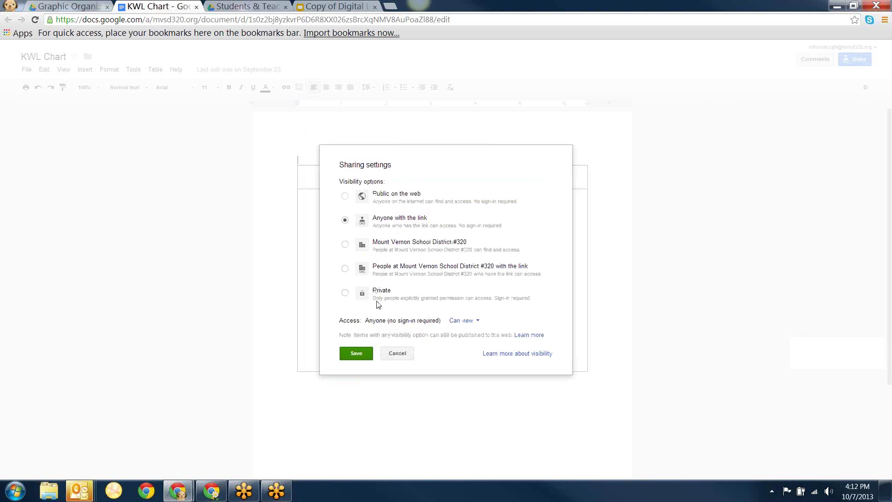
{"action": "left_click", "coordinate": [471, 328]}
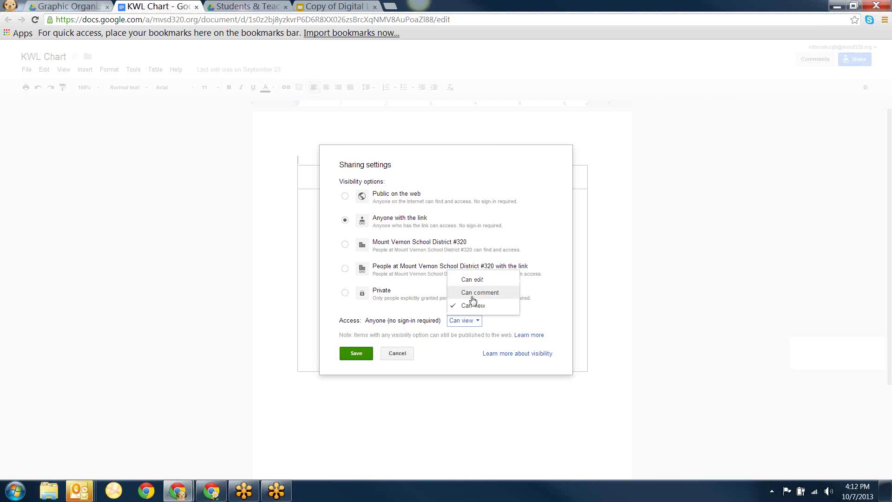
{"action": "left_click", "coordinate": [470, 280]}
{"action": "left_click", "coordinate": [352, 355]}
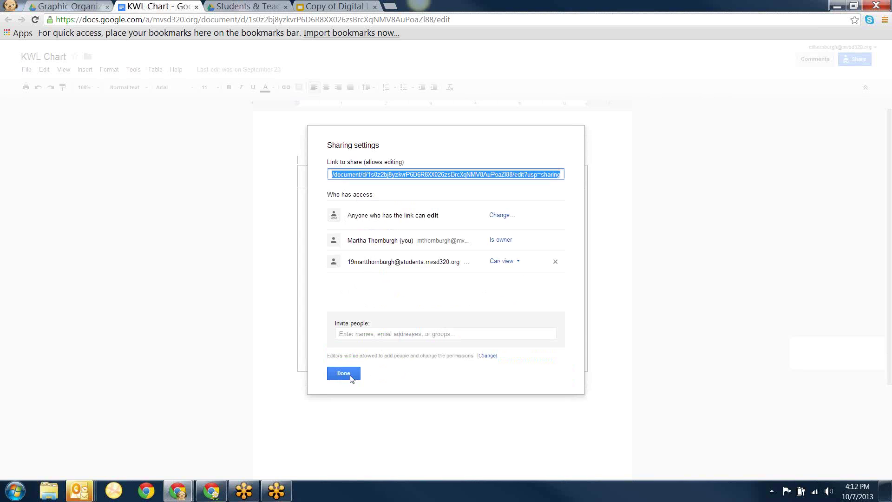
{"action": "left_click", "coordinate": [351, 374]}
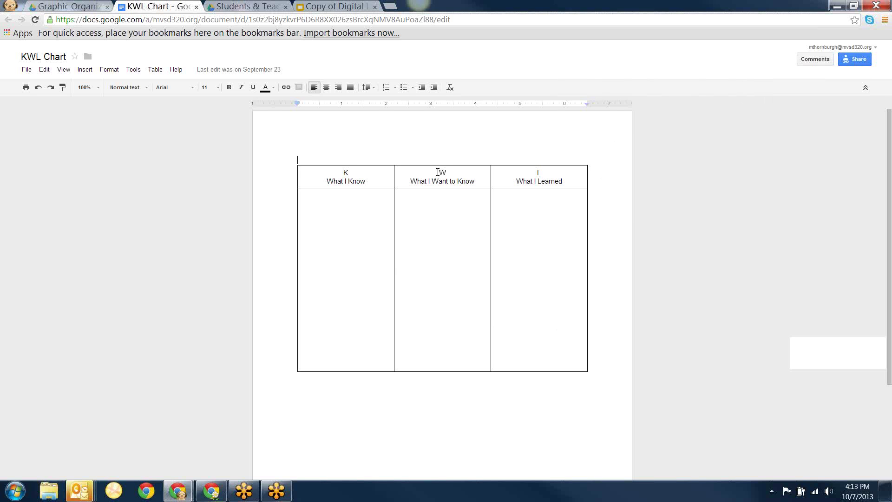
Set the KWL Chart's access for anyone with the link to Can view, save it, and check the sharing settings again.
{"action": "left_click", "coordinate": [858, 60]}
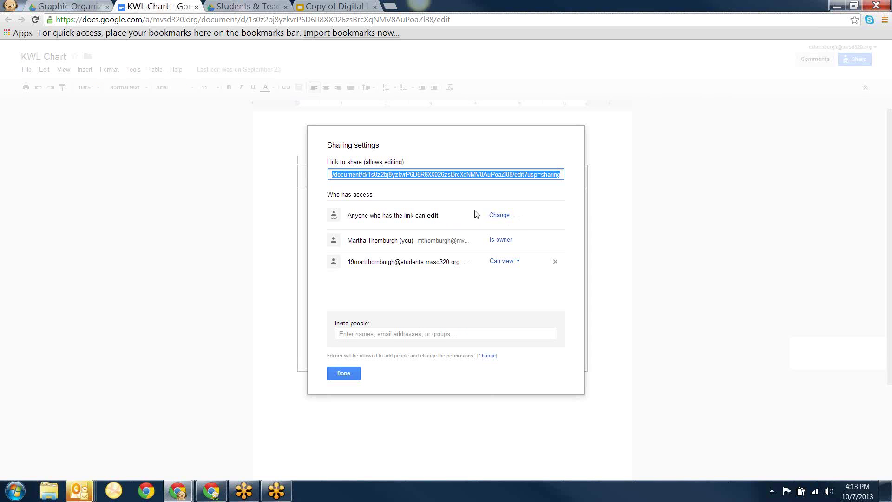
{"action": "left_click", "coordinate": [496, 215]}
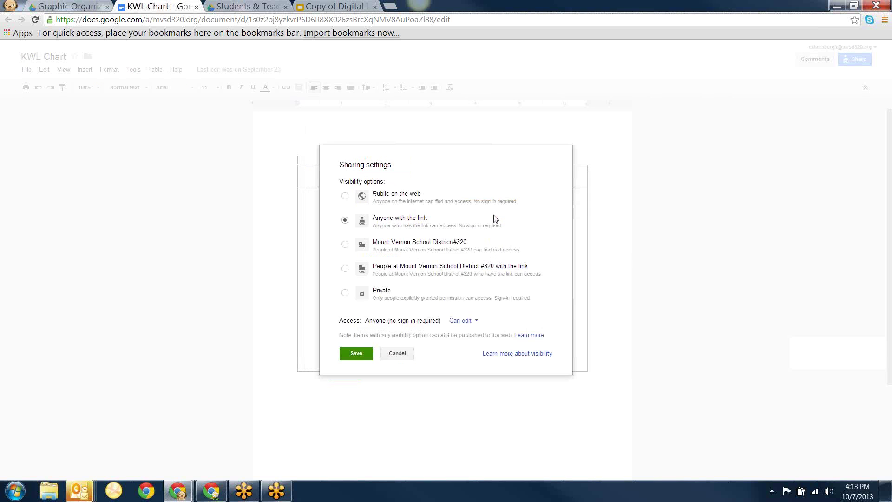
{"action": "left_click", "coordinate": [463, 321]}
{"action": "left_click", "coordinate": [474, 306]}
{"action": "left_click", "coordinate": [369, 354]}
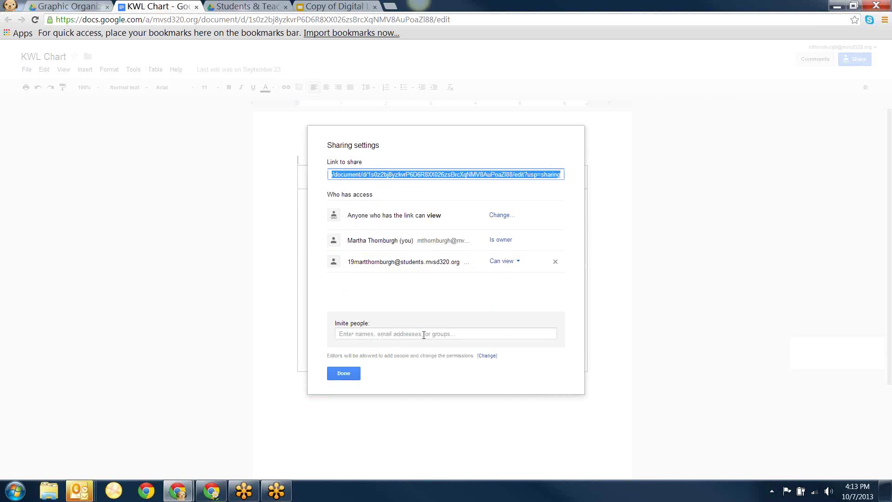
{"action": "left_click", "coordinate": [344, 375]}
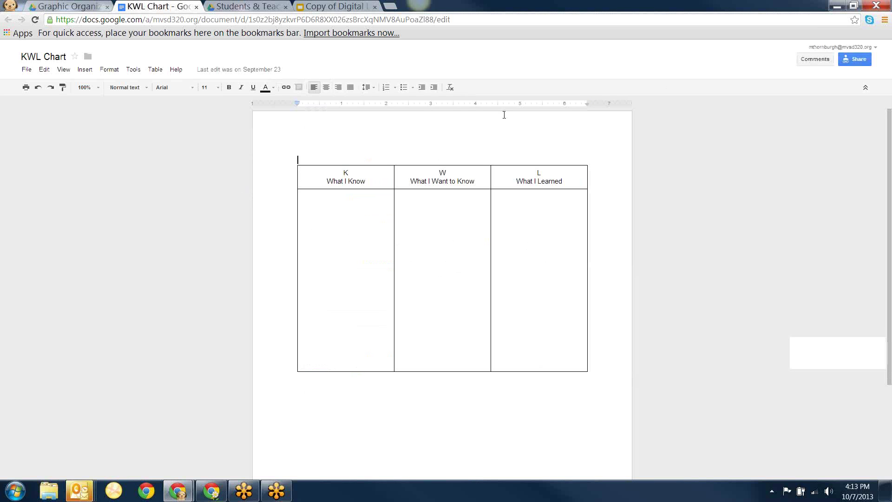
{"action": "left_click", "coordinate": [857, 61]}
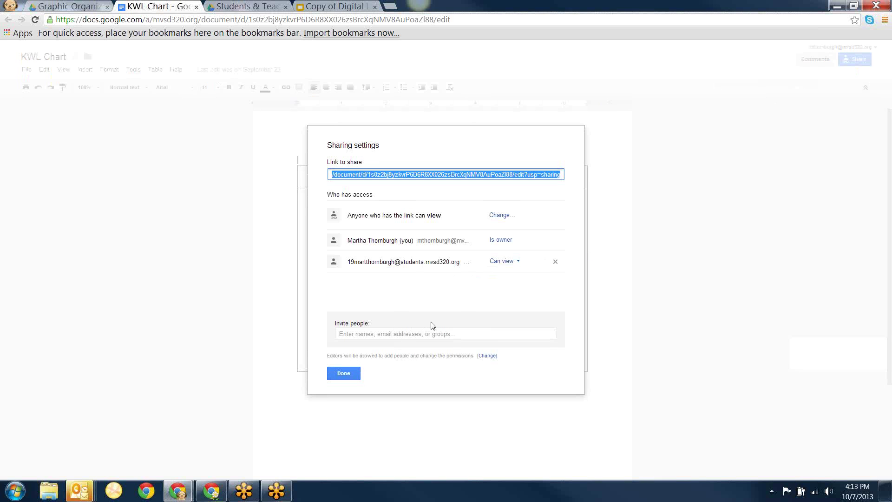
{"action": "left_click", "coordinate": [345, 377]}
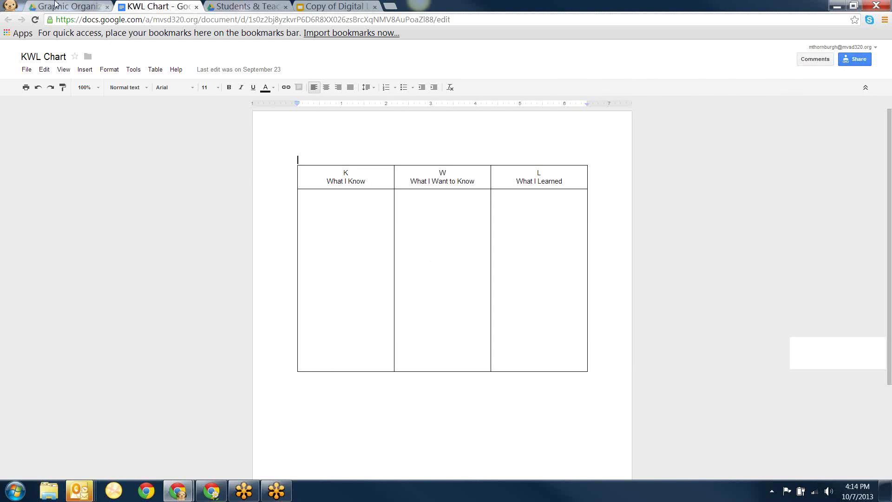
Switch to the MVSD Student browser profile and open Google Drive there through a web search for "drive".
{"action": "left_click", "coordinate": [11, 6]}
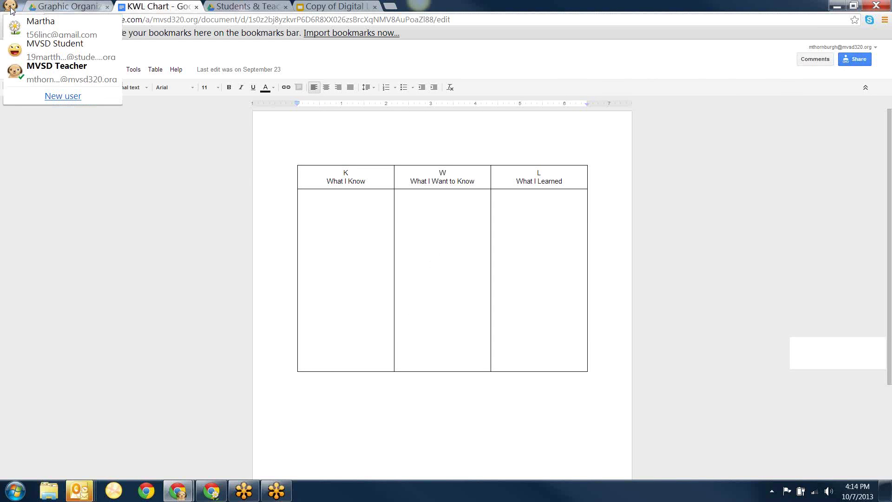
{"action": "left_click", "coordinate": [31, 56]}
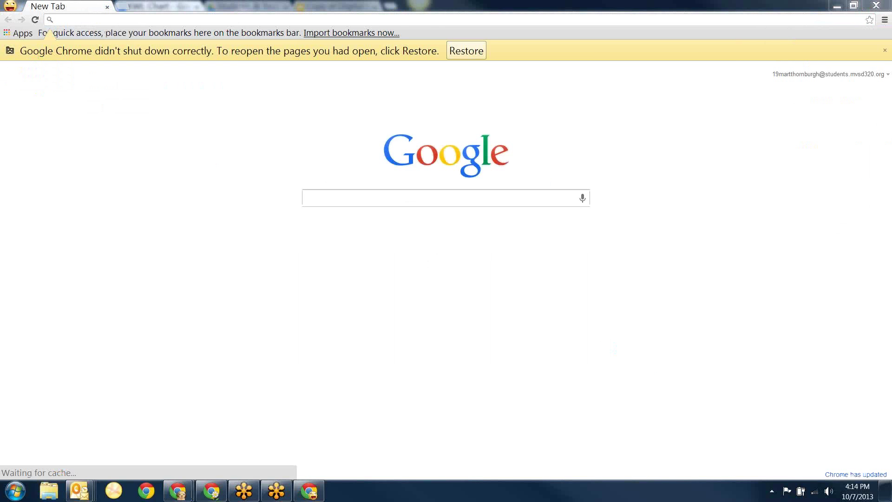
{"action": "left_click", "coordinate": [10, 36]}
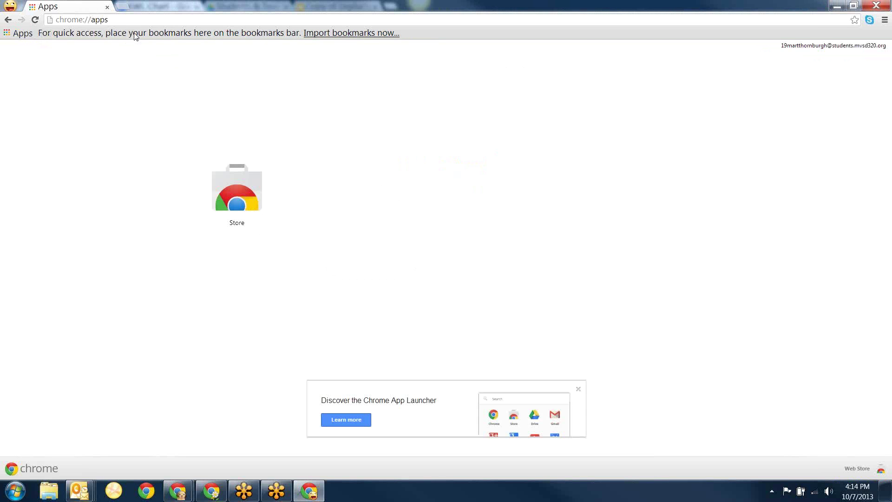
{"action": "left_click", "coordinate": [124, 22]}
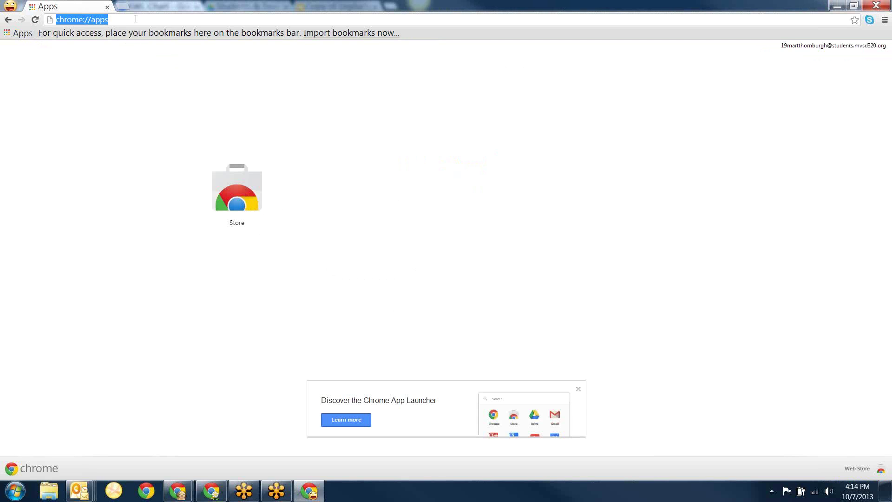
{"action": "type", "text": "drive"}
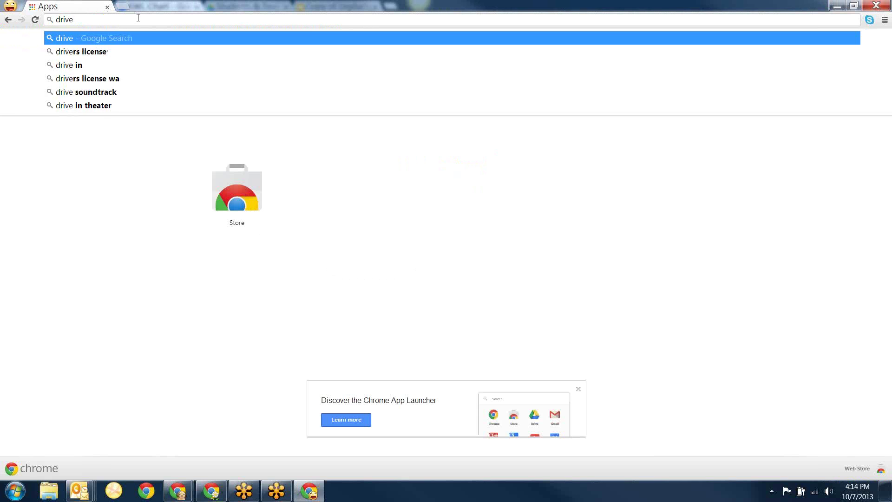
{"action": "key", "text": "Return"}
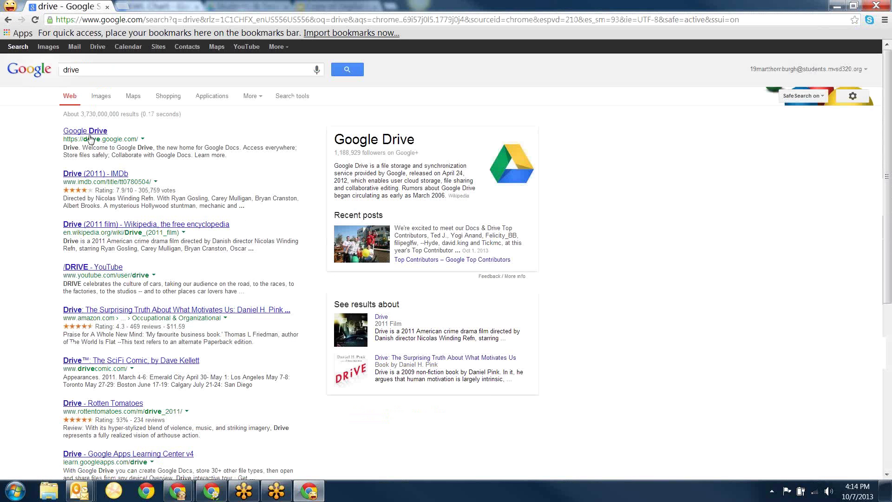
{"action": "left_click", "coordinate": [79, 130]}
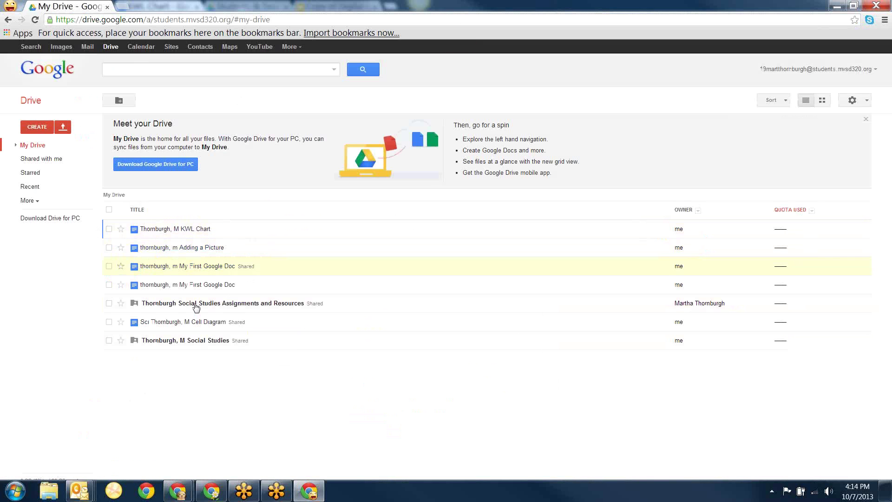
Check the files shared with the student, search Drive for "kwl", and open the teacher's shared KWL Chart.
{"action": "left_click", "coordinate": [34, 162]}
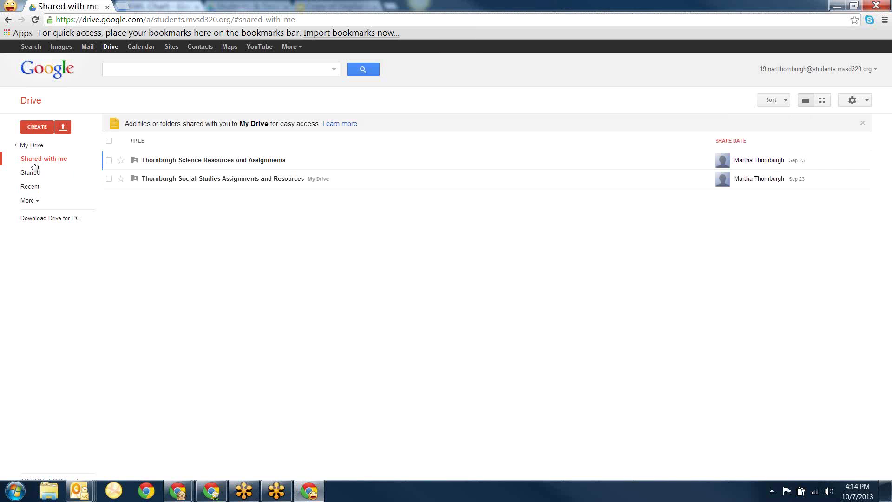
{"action": "left_click", "coordinate": [155, 70]}
{"action": "type", "text": "kwl"}
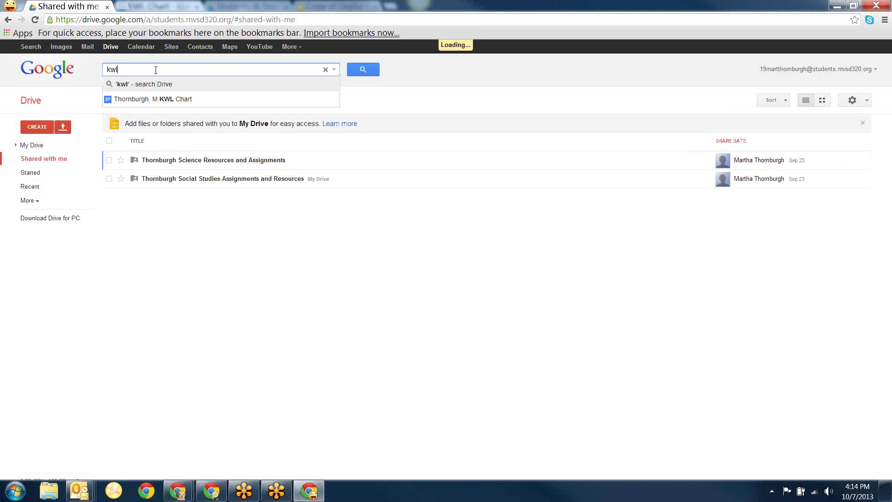
{"action": "key", "text": "Return"}
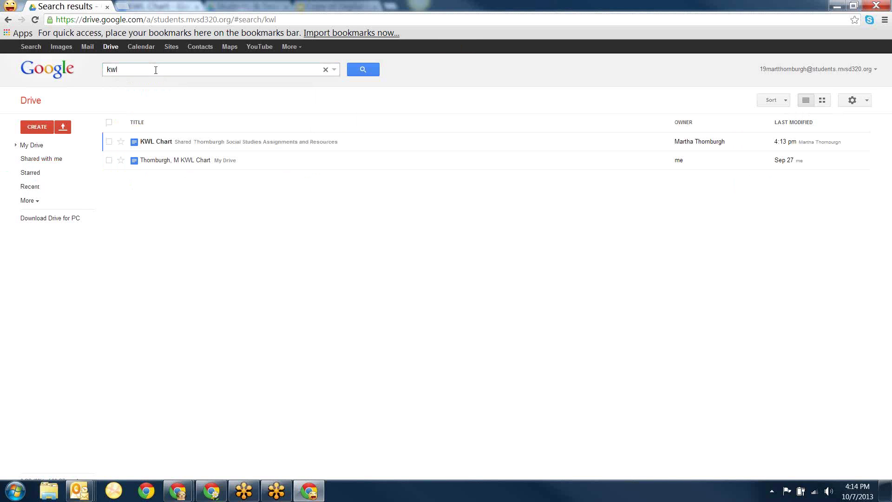
{"action": "left_click", "coordinate": [160, 142]}
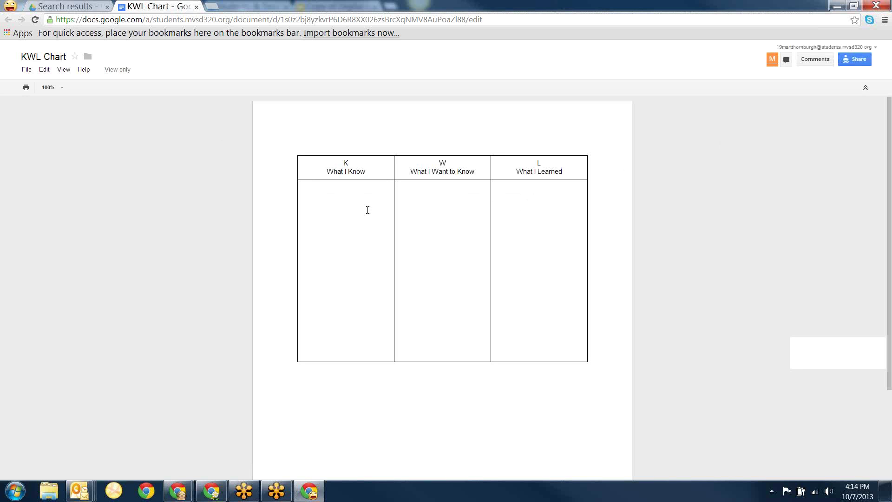
{"action": "left_click", "coordinate": [438, 210]}
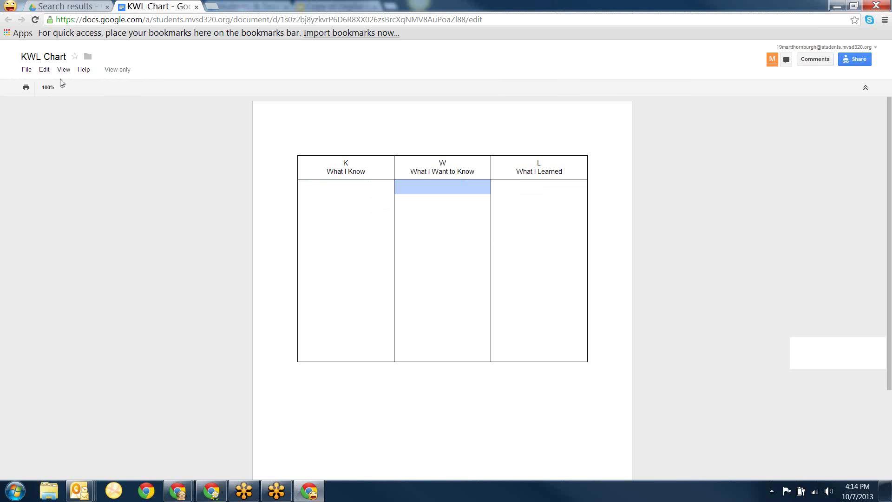
Make a copy of the KWL Chart named with the student's last name and first initial followed by "KWL Chart Civil War".
{"action": "left_click", "coordinate": [27, 70]}
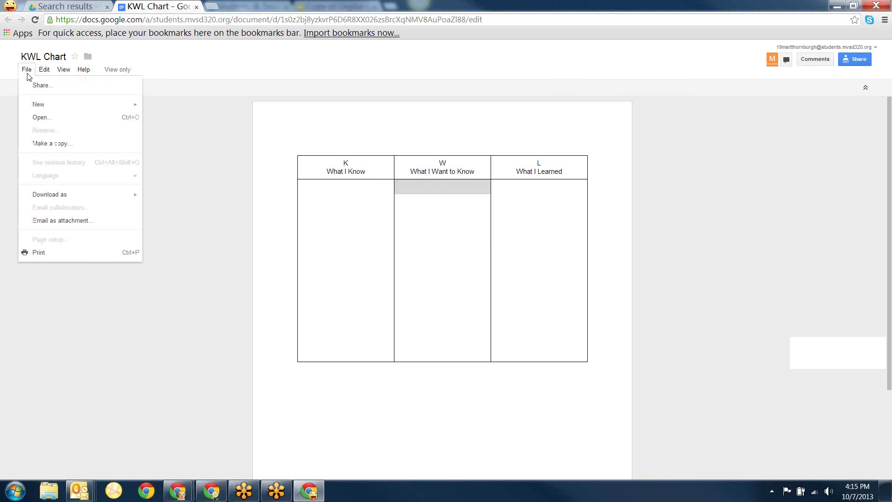
{"action": "left_click", "coordinate": [55, 145]}
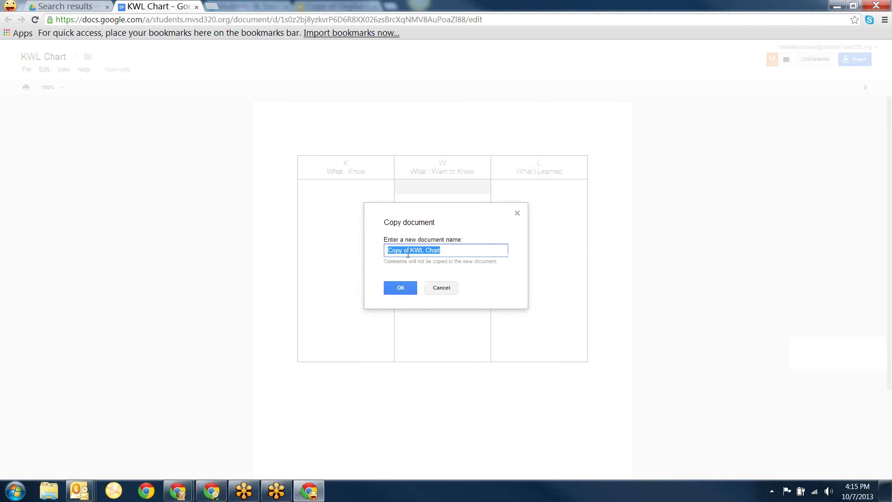
{"action": "left_click_drag", "start_coordinate": [413, 251], "coordinate": [362, 251]}
{"action": "key", "text": "BackSpace"}
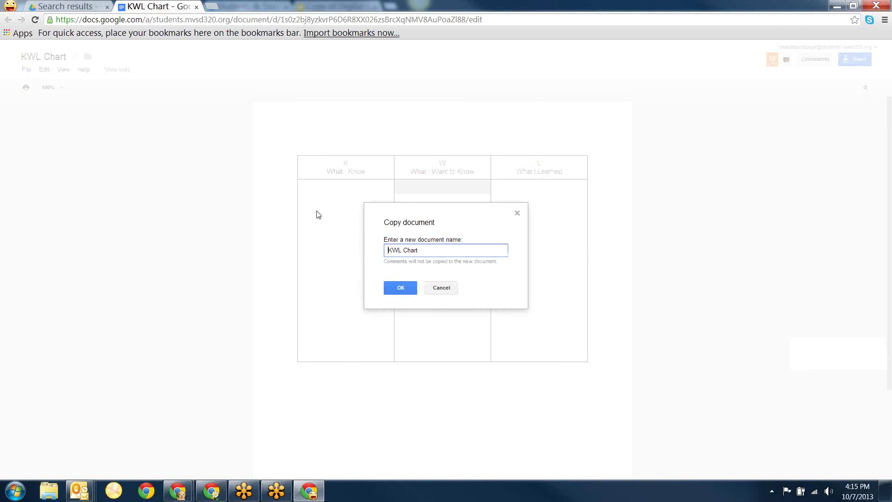
{"action": "type", "text": "Th"}
{"action": "type", "text": "ornbur"}
{"action": "type", "text": "gh"}
{"action": "type", "text": ", M"}
{"action": "type", "text": "C"}
{"action": "type", "text": "ivil War"}
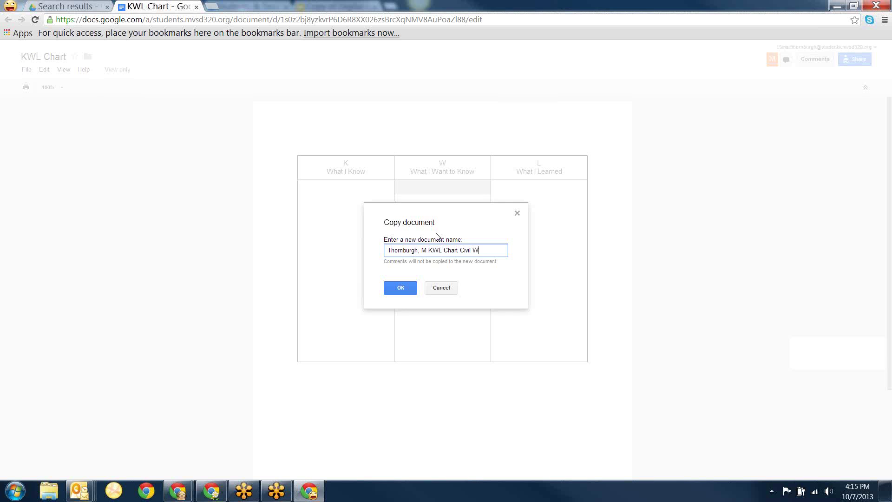
{"action": "left_click", "coordinate": [403, 288]}
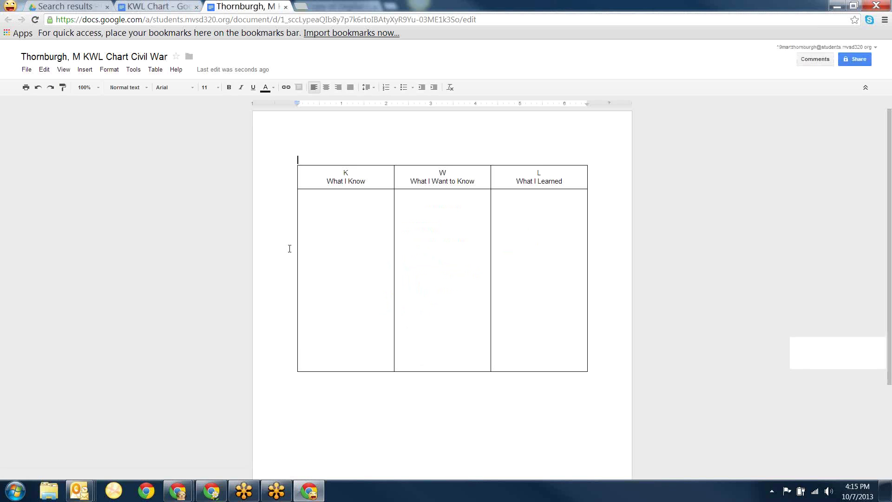
Enter the sample text "fffw" under What I Know and "r r3 5" under What I Want to Know in the copied chart.
{"action": "left_click", "coordinate": [344, 247]}
{"action": "double_click", "coordinate": [354, 329]}
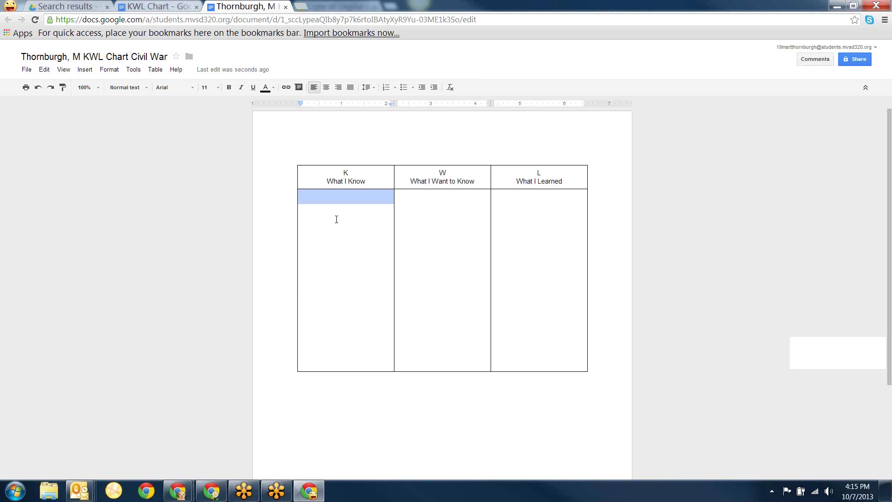
{"action": "type", "text": "fffw"}
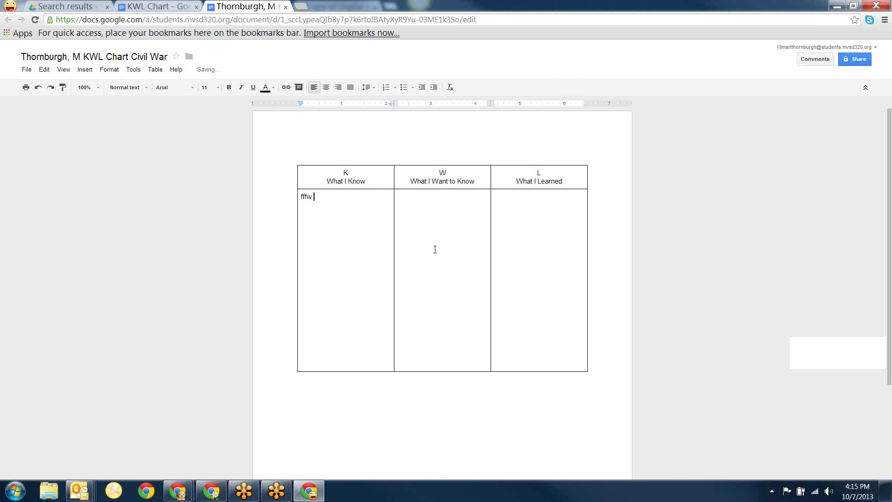
{"action": "left_click", "coordinate": [434, 253]}
{"action": "type", "text": "r r3 5"}
{"action": "left_click", "coordinate": [515, 210]}
{"action": "left_click", "coordinate": [26, 70]}
{"action": "left_click", "coordinate": [71, 143]}
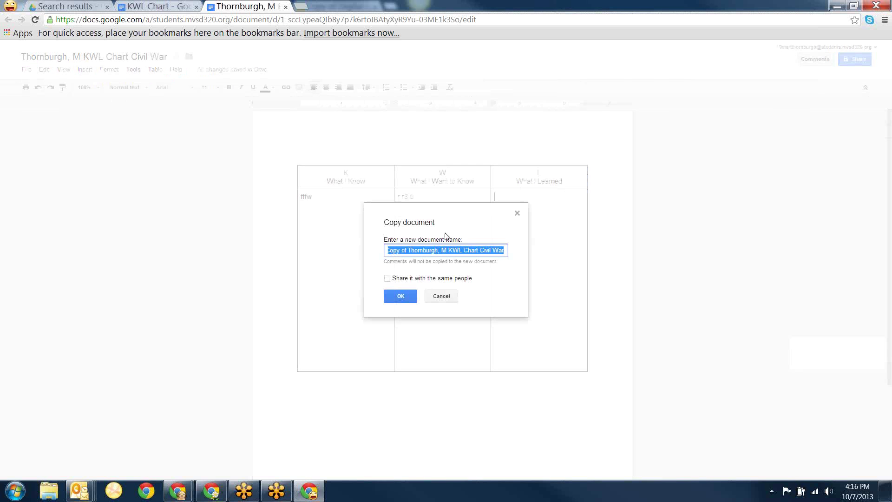
{"action": "left_click", "coordinate": [443, 296]}
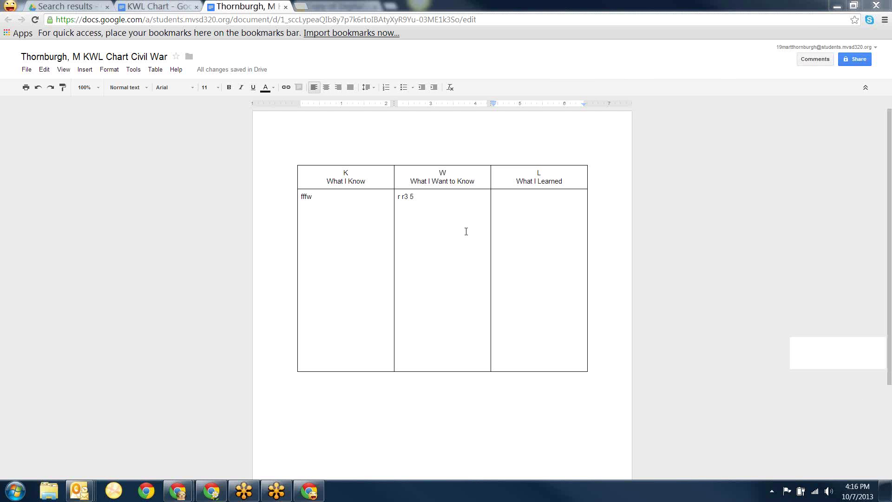
Switch to the MVSD Teacher browser profile and open the teacher's Social Studies Assignments and Resources folder inside Social Studies in Drive.
{"action": "left_click", "coordinate": [10, 5]}
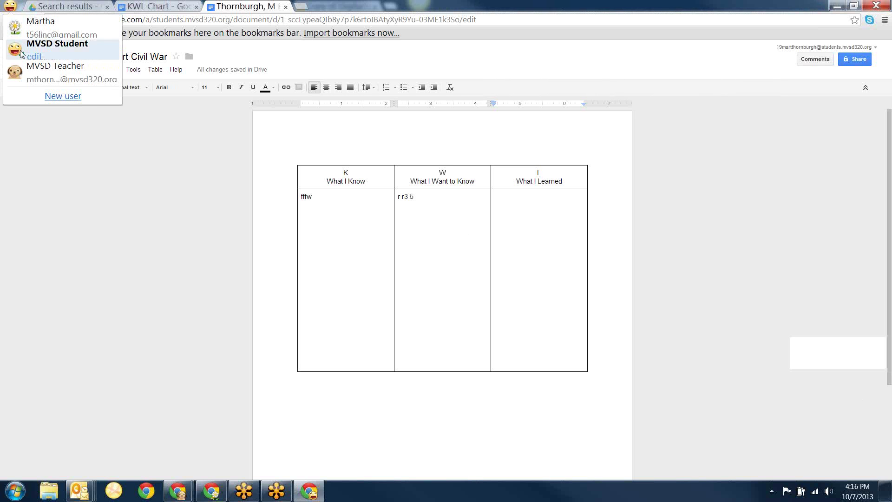
{"action": "left_click", "coordinate": [34, 71]}
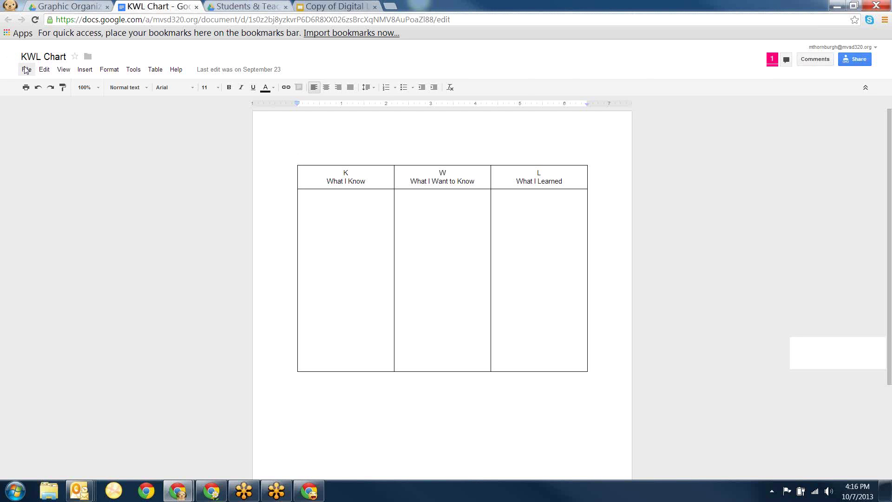
{"action": "left_click", "coordinate": [50, 8]}
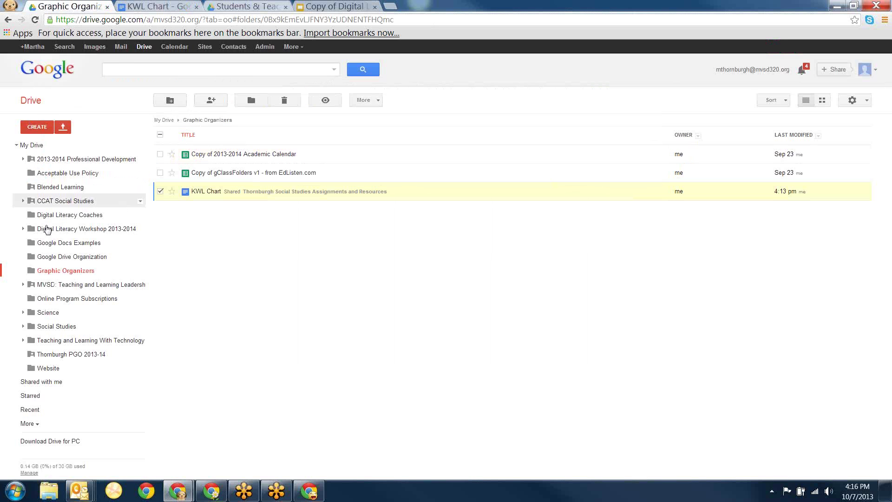
{"action": "left_click", "coordinate": [62, 329]}
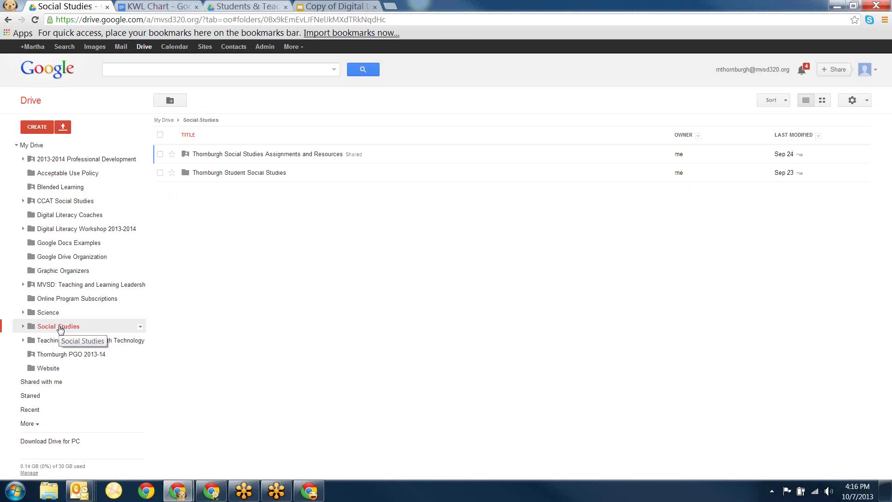
{"action": "left_click", "coordinate": [233, 156]}
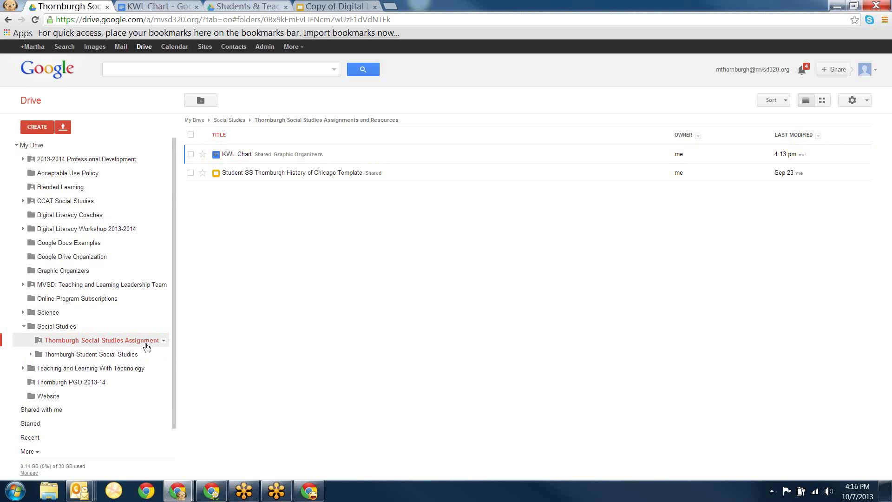
Check who has access to the Social Studies Assignments and Resources folder in its sharing settings, and close them.
{"action": "left_click", "coordinate": [164, 342]}
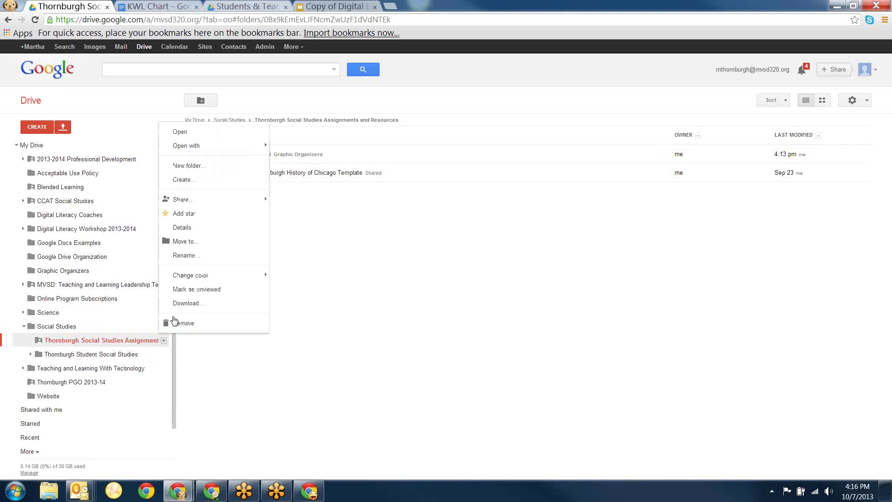
{"action": "mouse_move", "coordinate": [193, 200]}
{"action": "left_click", "coordinate": [289, 203]}
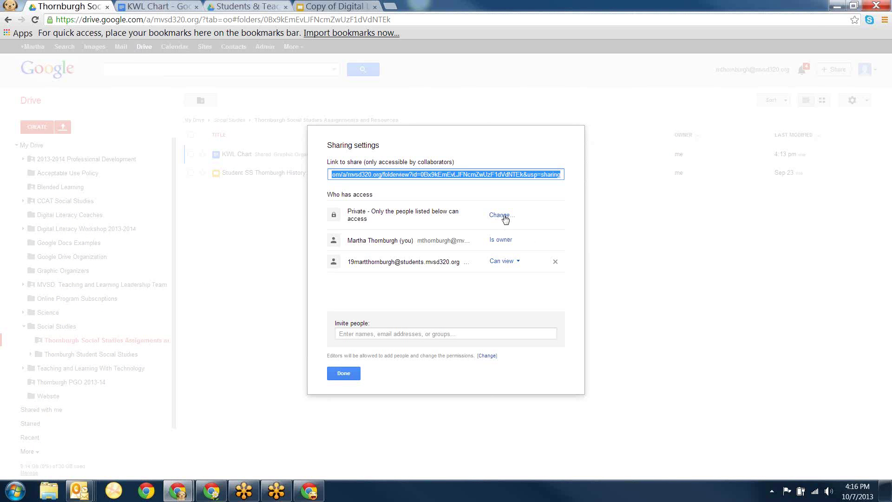
{"action": "left_click", "coordinate": [356, 380]}
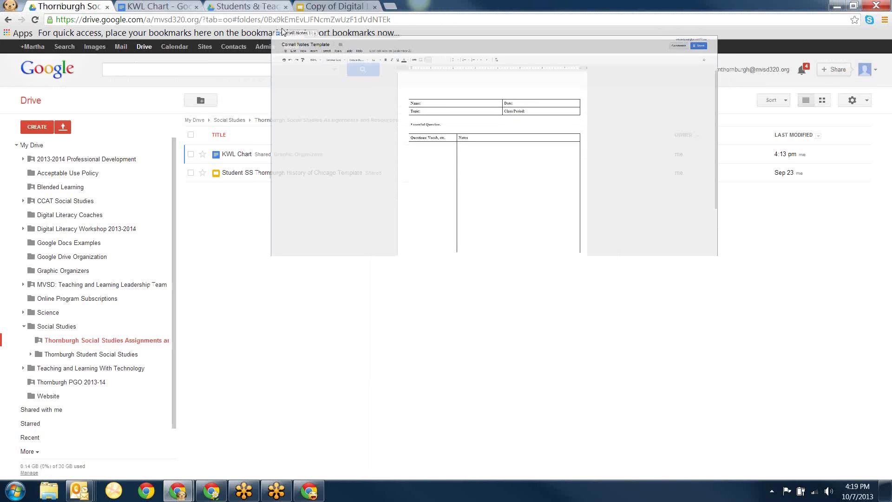
View and close the Cornell Notes Template, and view the Equivalent Fractions slide in the Vocabulary Card Template: Math presentation.
{"action": "left_click_drag", "start_coordinate": [272, 33], "coordinate": [289, 32]}
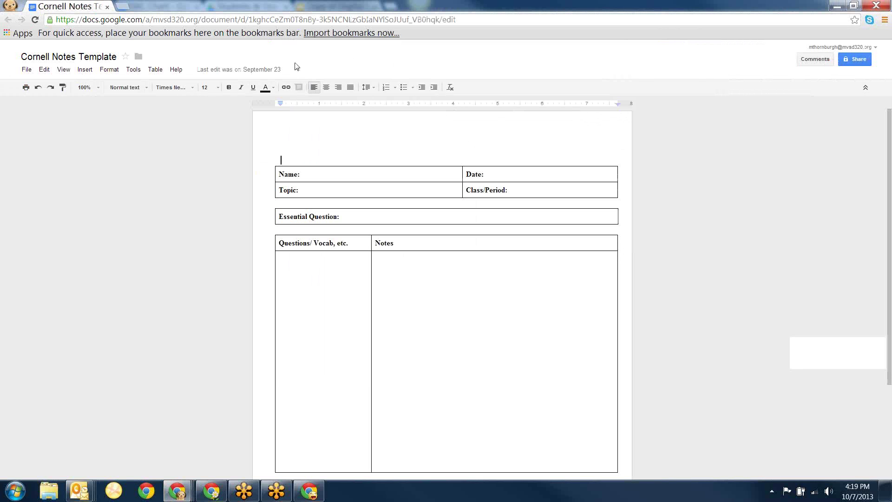
{"action": "left_click", "coordinate": [107, 7]}
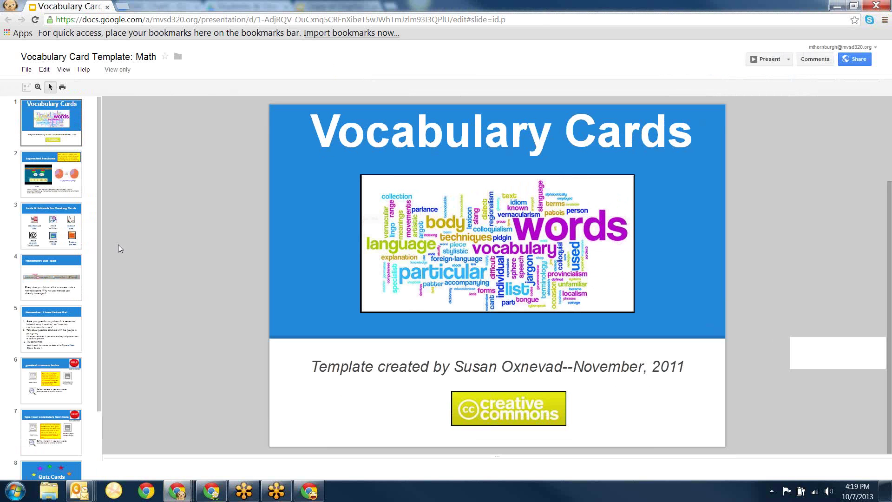
{"action": "left_click", "coordinate": [56, 191]}
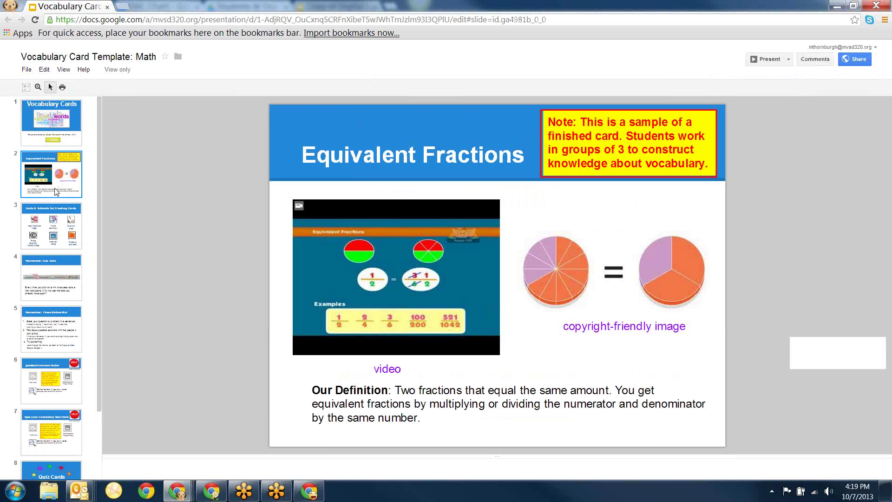